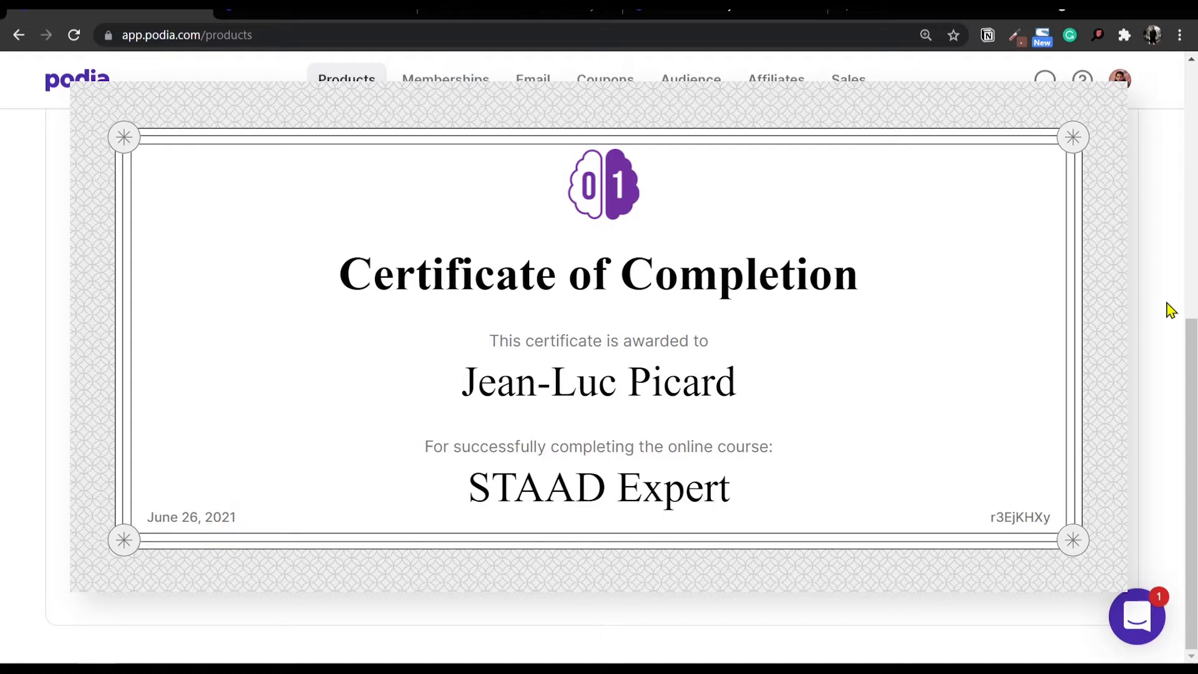
# Open the Structural Consultancy Blackbox course for editing and show its details
pyautogui.click(1171, 310)
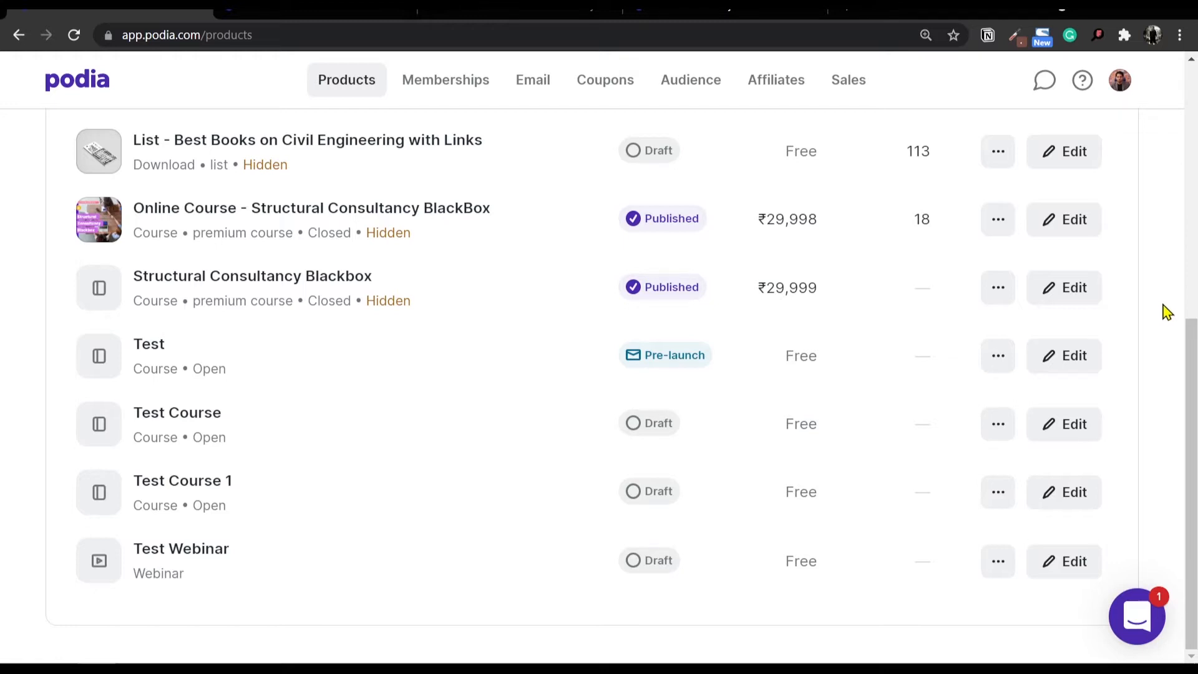
pyautogui.scroll(8, 1167, 312)
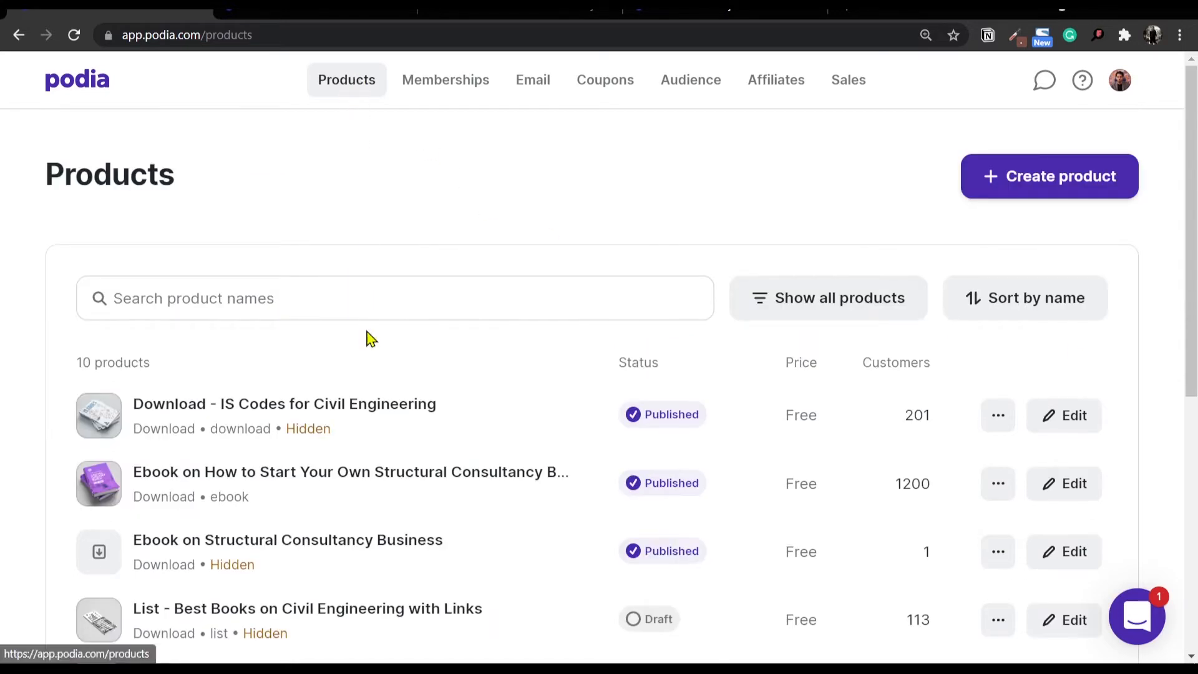
pyautogui.scroll(-7, 371, 339)
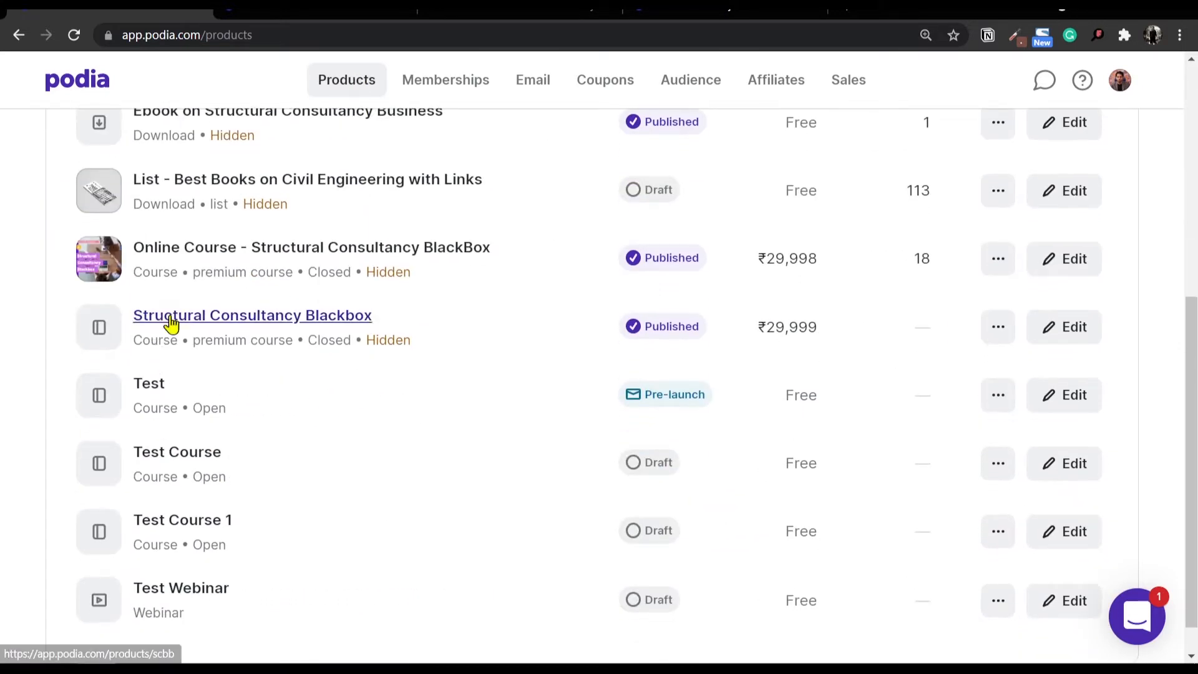
pyautogui.click(223, 322)
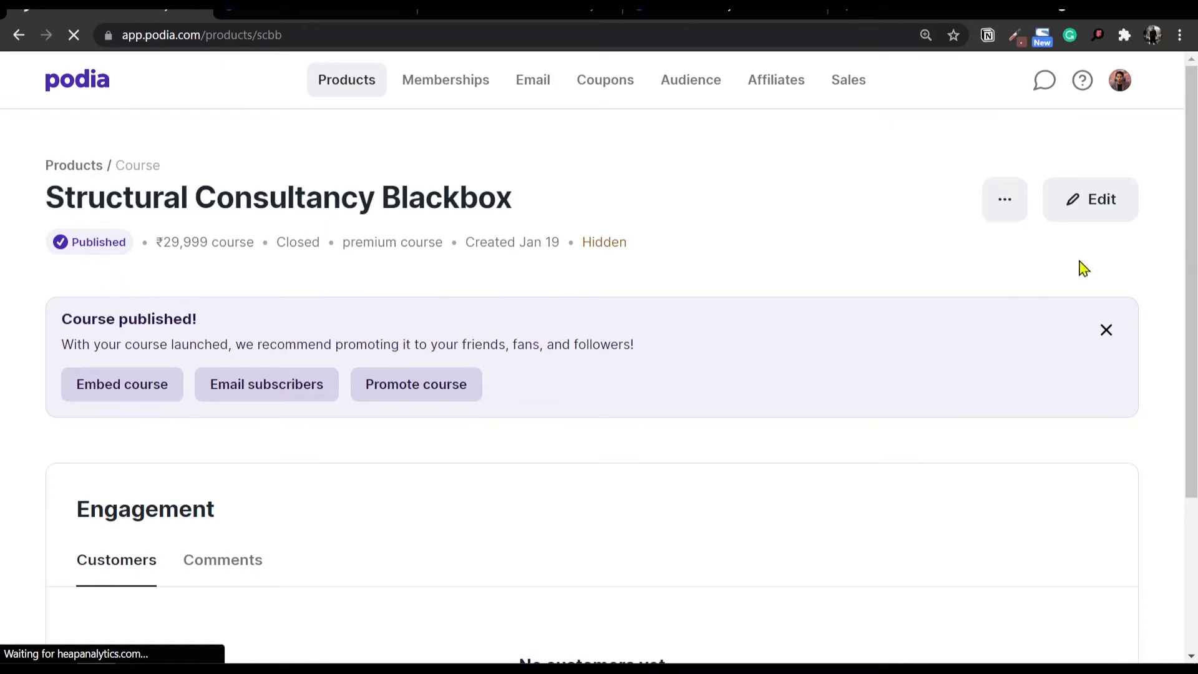
pyautogui.click(1095, 215)
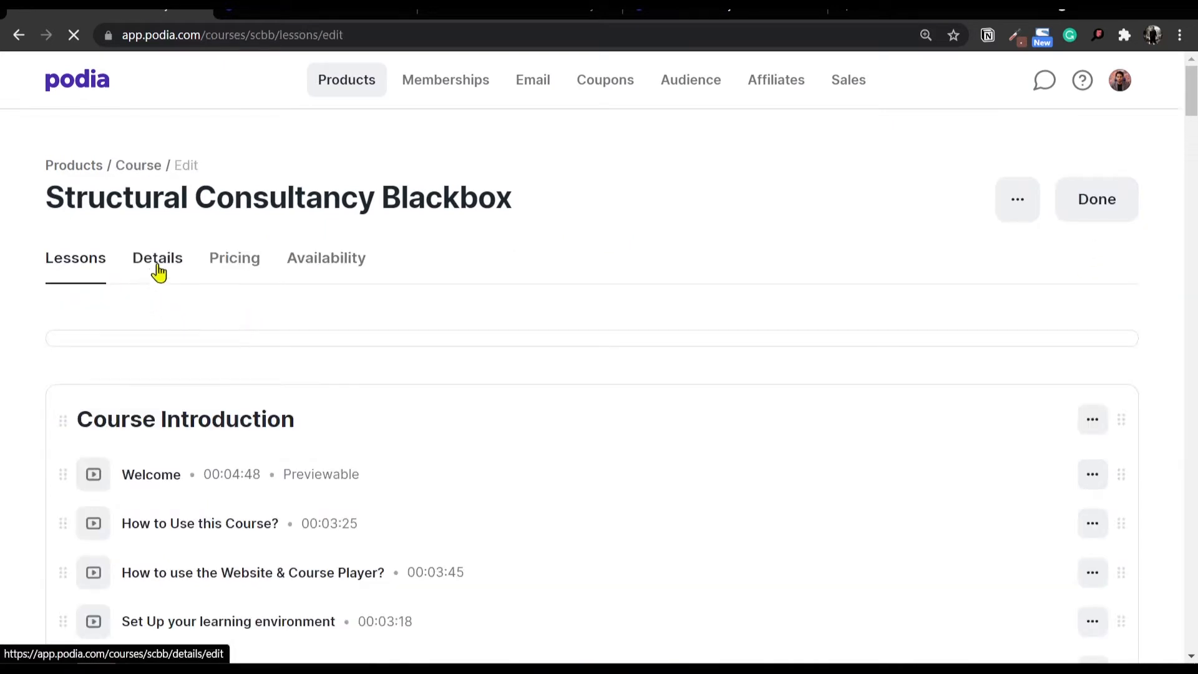
pyautogui.click(159, 271)
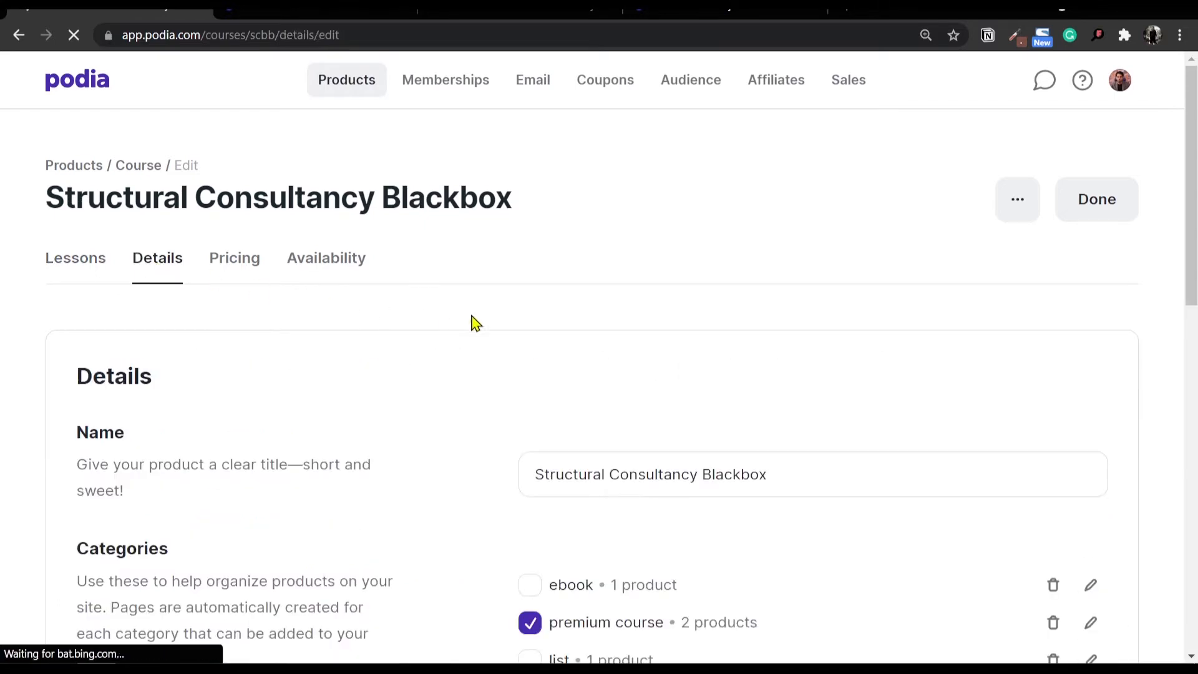
# Switch the course option for providing certificates off and back on
pyautogui.scroll(-10, 477, 325)
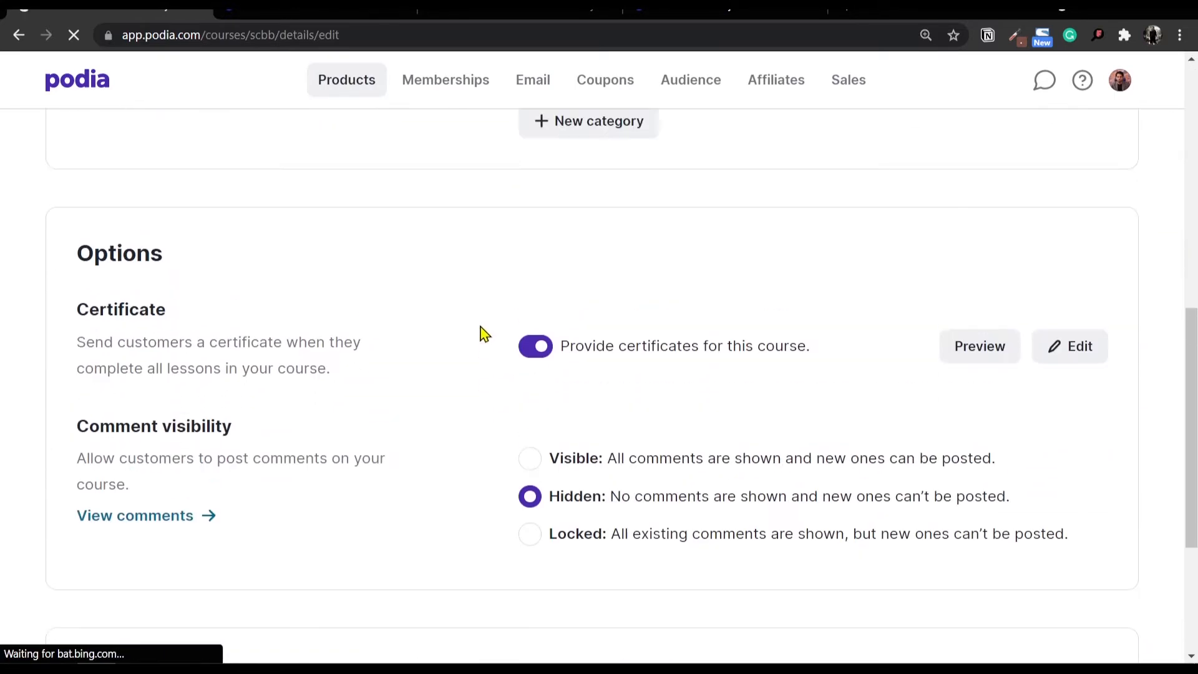
pyautogui.scroll(1, 486, 335)
pyautogui.moveTo(76, 268); pyautogui.dragTo(214, 287)
pyautogui.moveTo(80, 330); pyautogui.dragTo(197, 334)
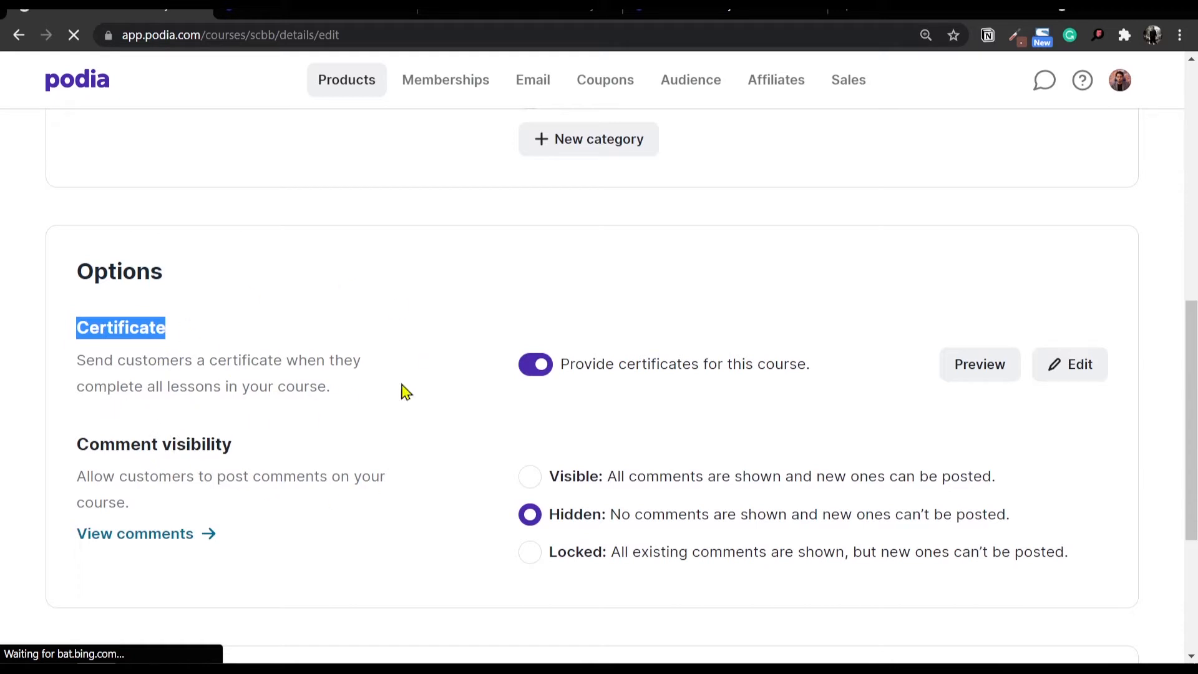
pyautogui.click(543, 379)
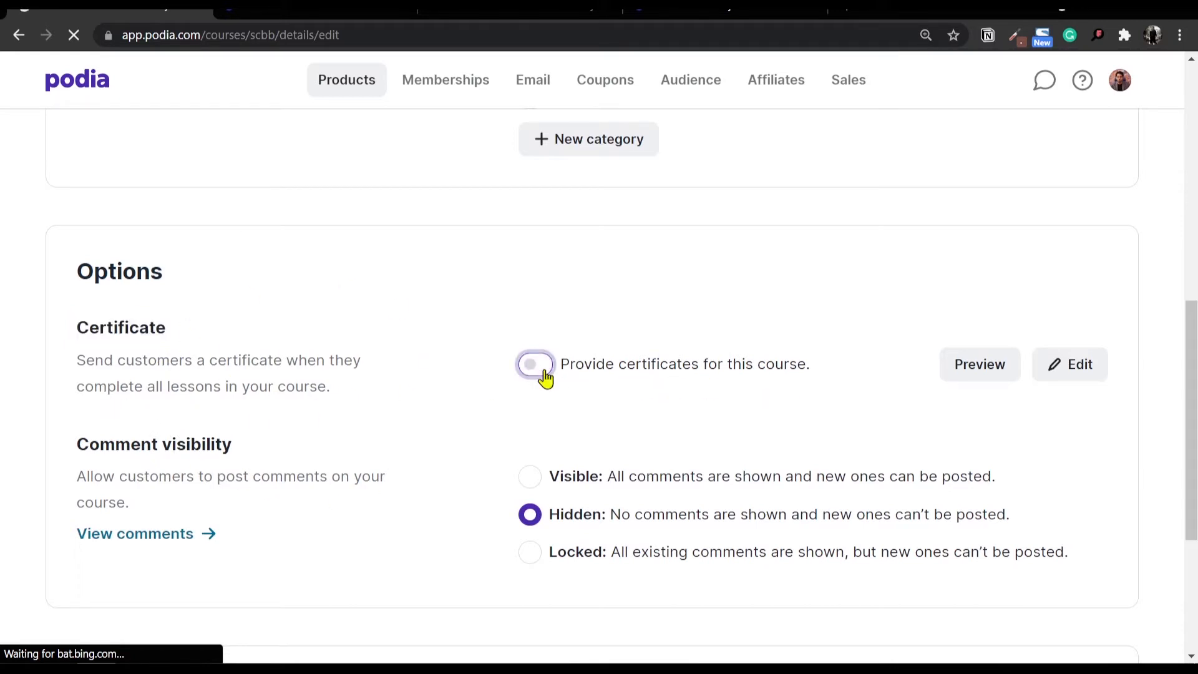
pyautogui.click(544, 377)
# Preview the course certificate and examine its recipient name, course name, serial number and completion date
pyautogui.click(980, 364)
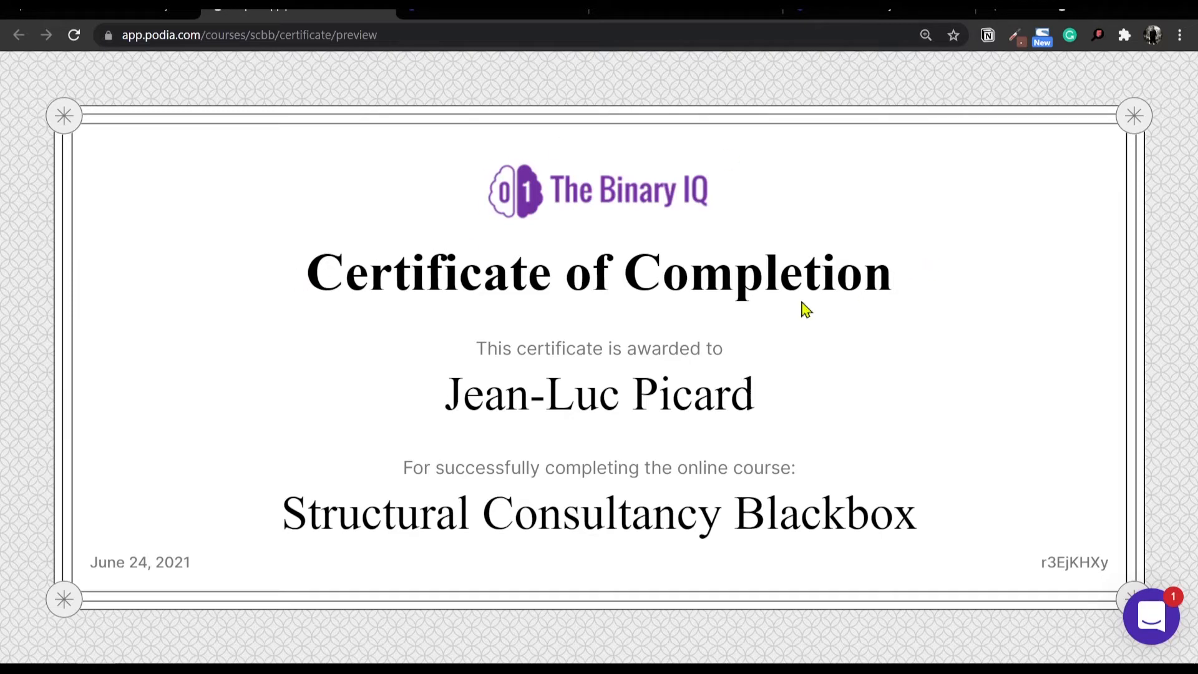
pyautogui.moveTo(457, 392); pyautogui.dragTo(774, 397)
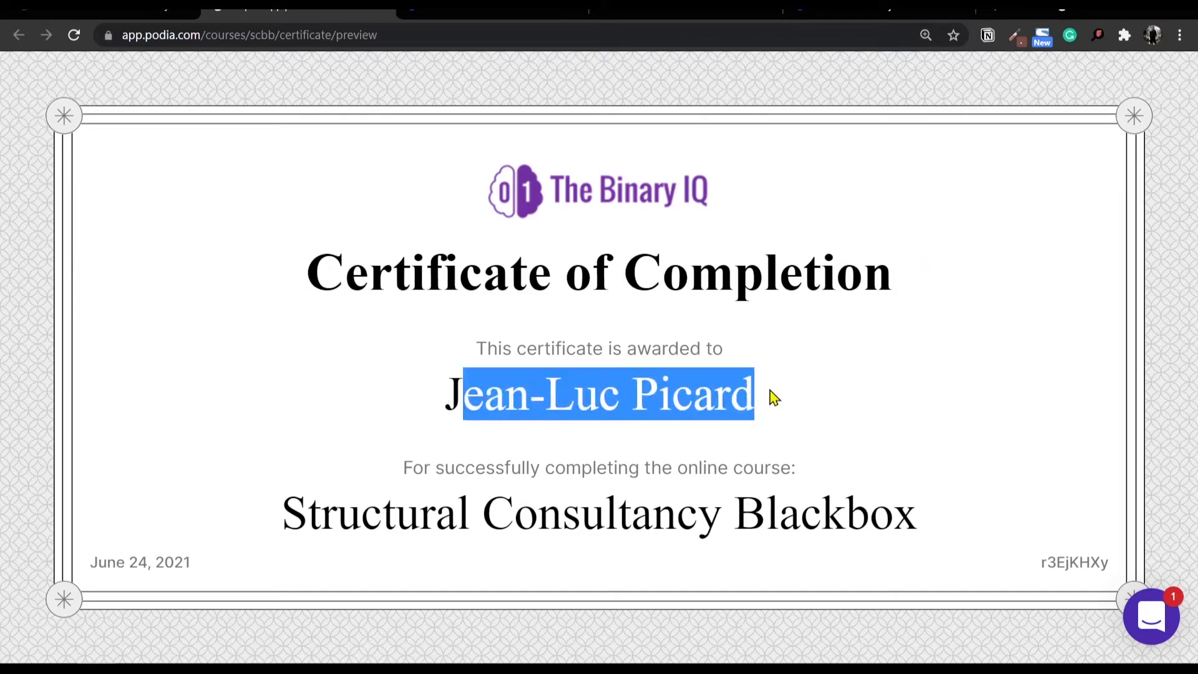
pyautogui.moveTo(278, 524); pyautogui.dragTo(943, 527)
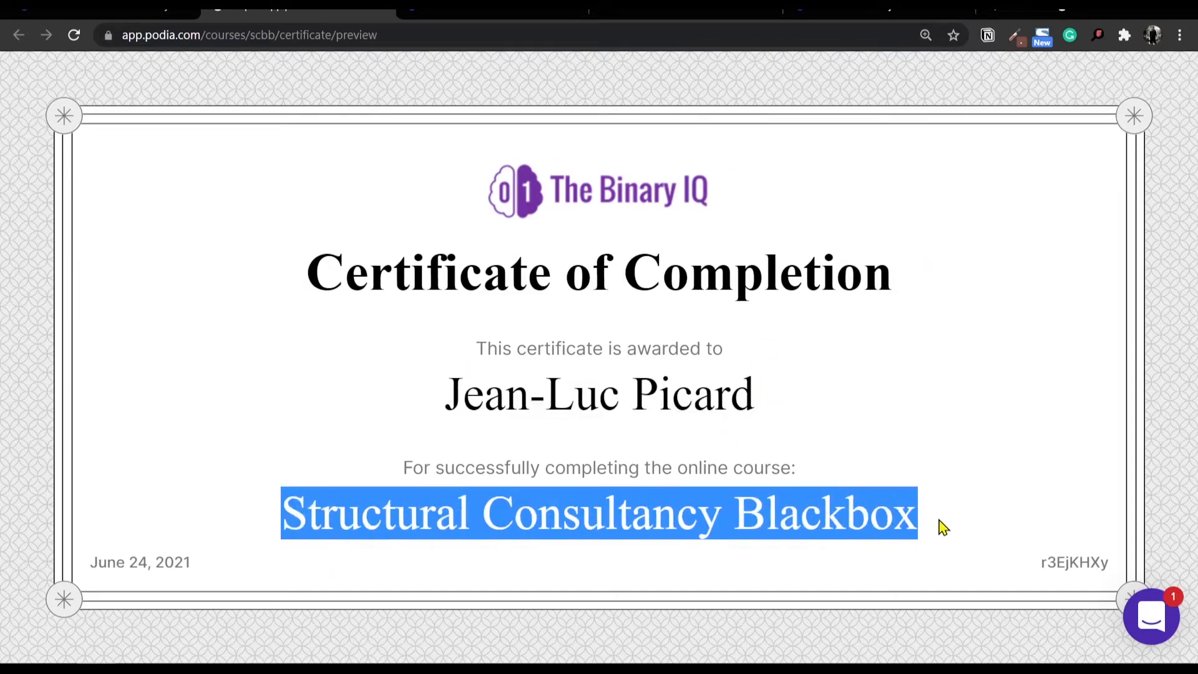
pyautogui.moveTo(1039, 564); pyautogui.dragTo(1117, 571)
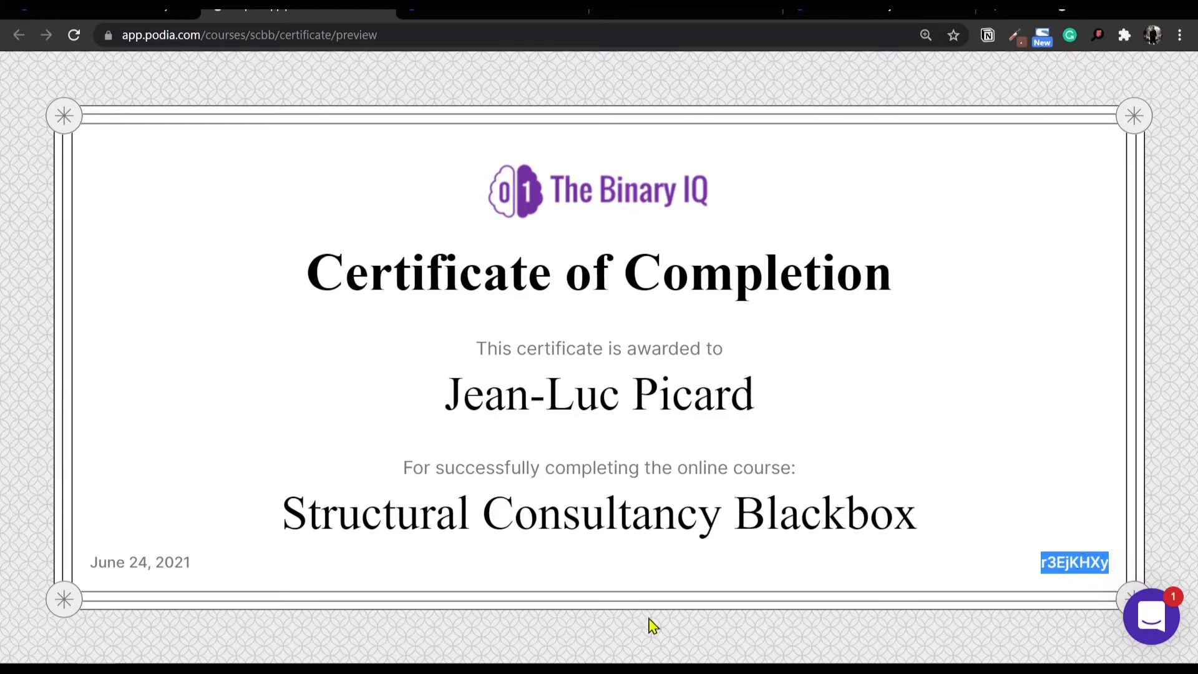
pyautogui.moveTo(209, 561)
pyautogui.mouseDown()
pyautogui.moveTo(105, 559)
pyautogui.moveTo(206, 573)
pyautogui.mouseUp()
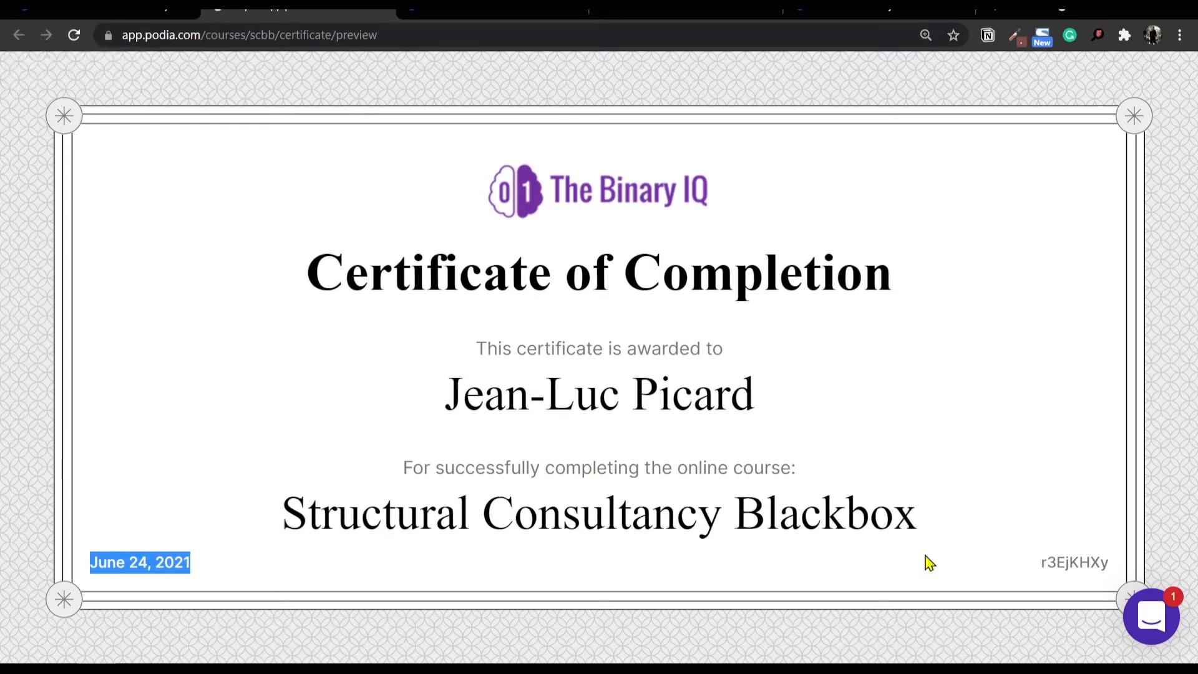
pyautogui.click(1181, 156)
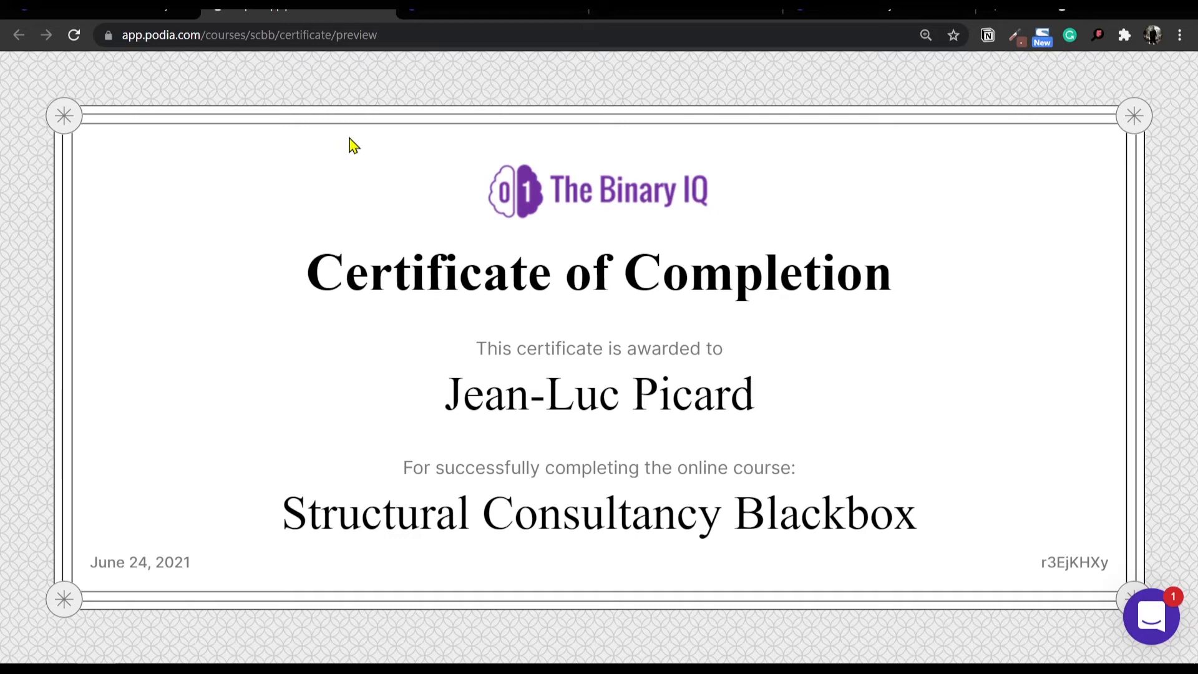
# Open the course certificate for editing and replace its logo with the Favicon image
pyautogui.click(156, 12)
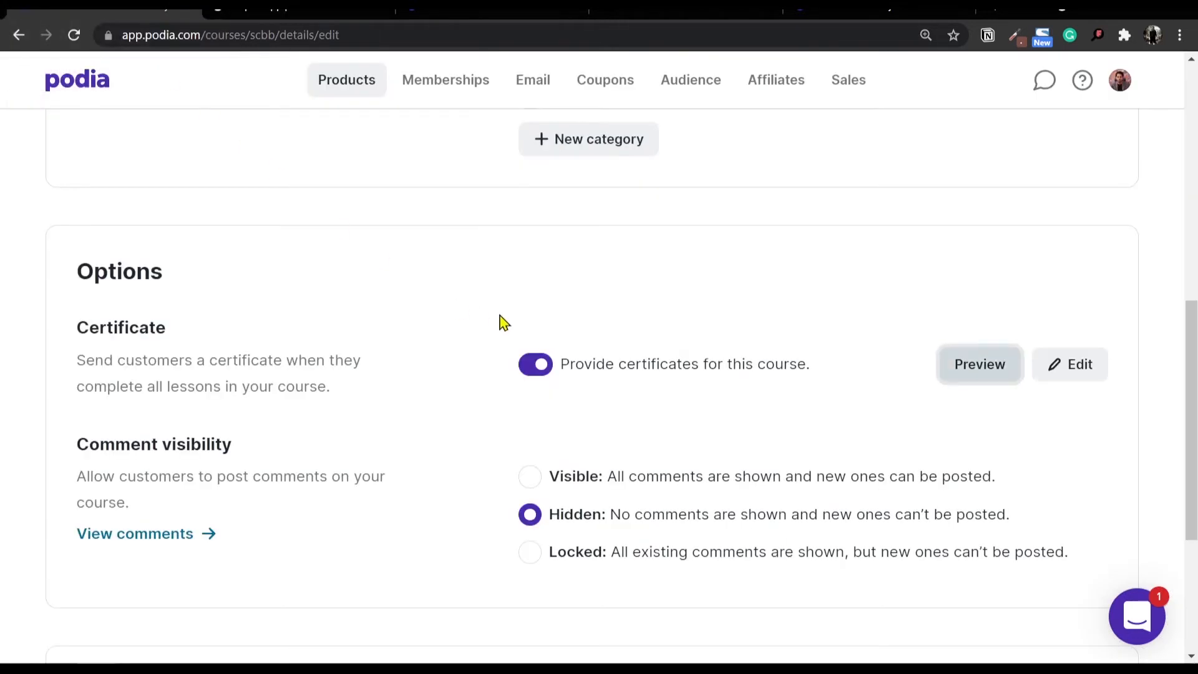
pyautogui.click(1073, 374)
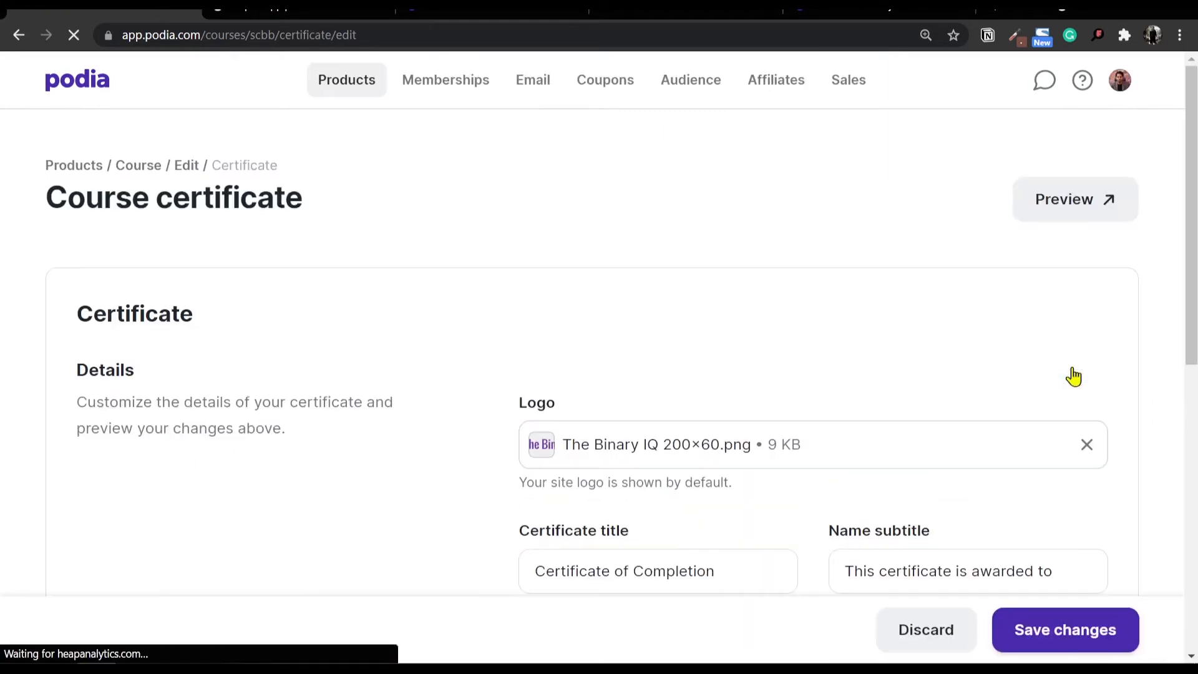
pyautogui.scroll(-2, 566, 354)
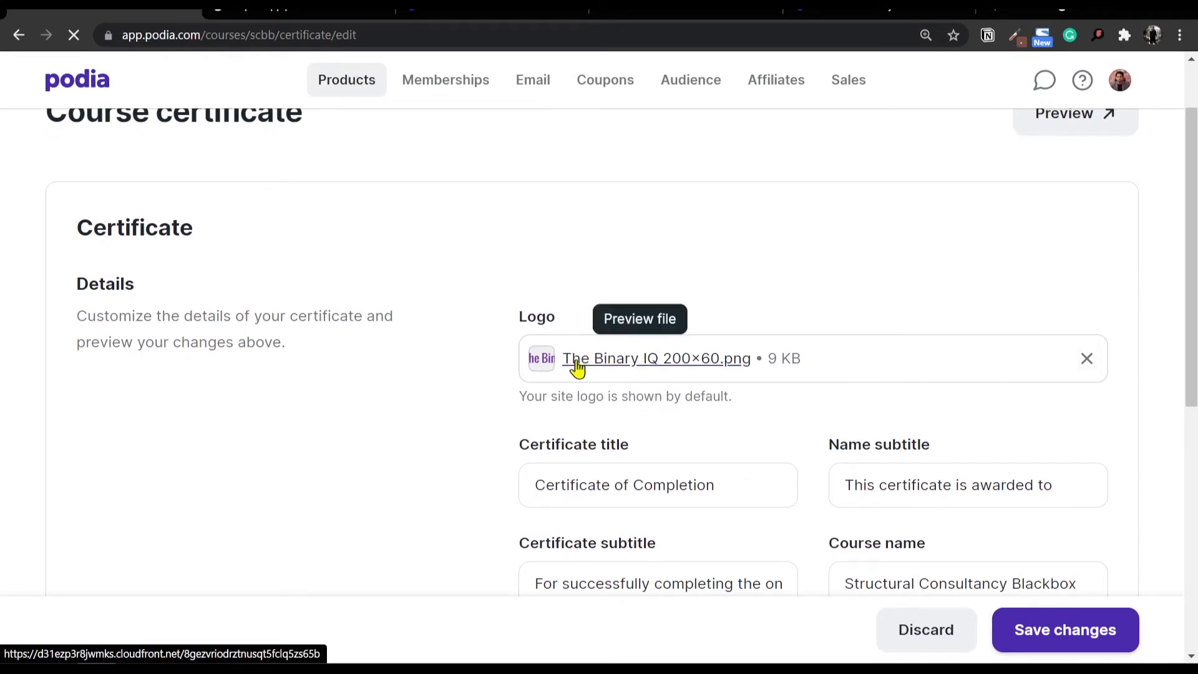
pyautogui.click(1087, 360)
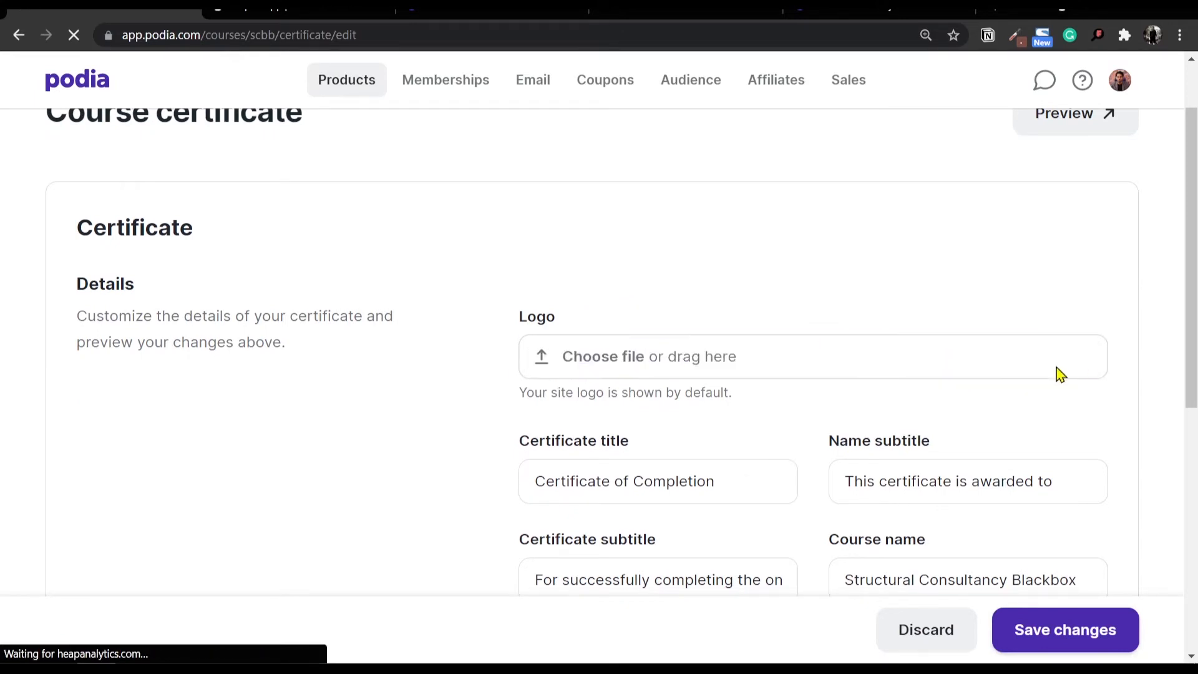
pyautogui.click(596, 362)
pyautogui.click(521, 132)
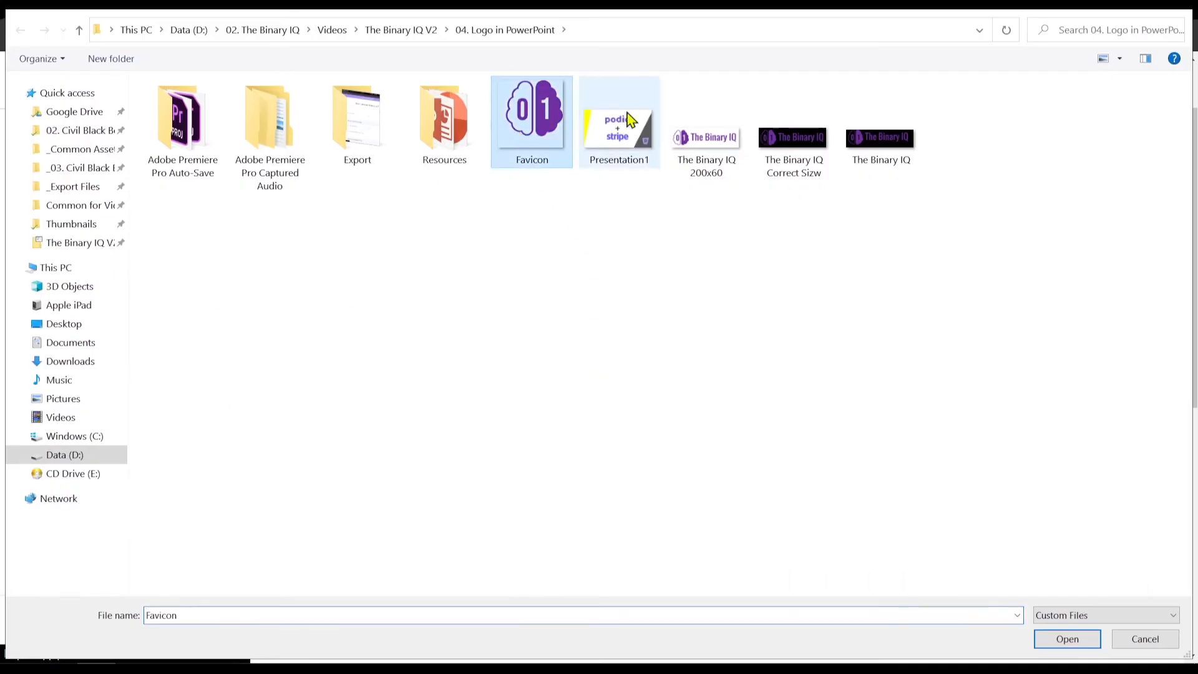
pyautogui.click(1069, 640)
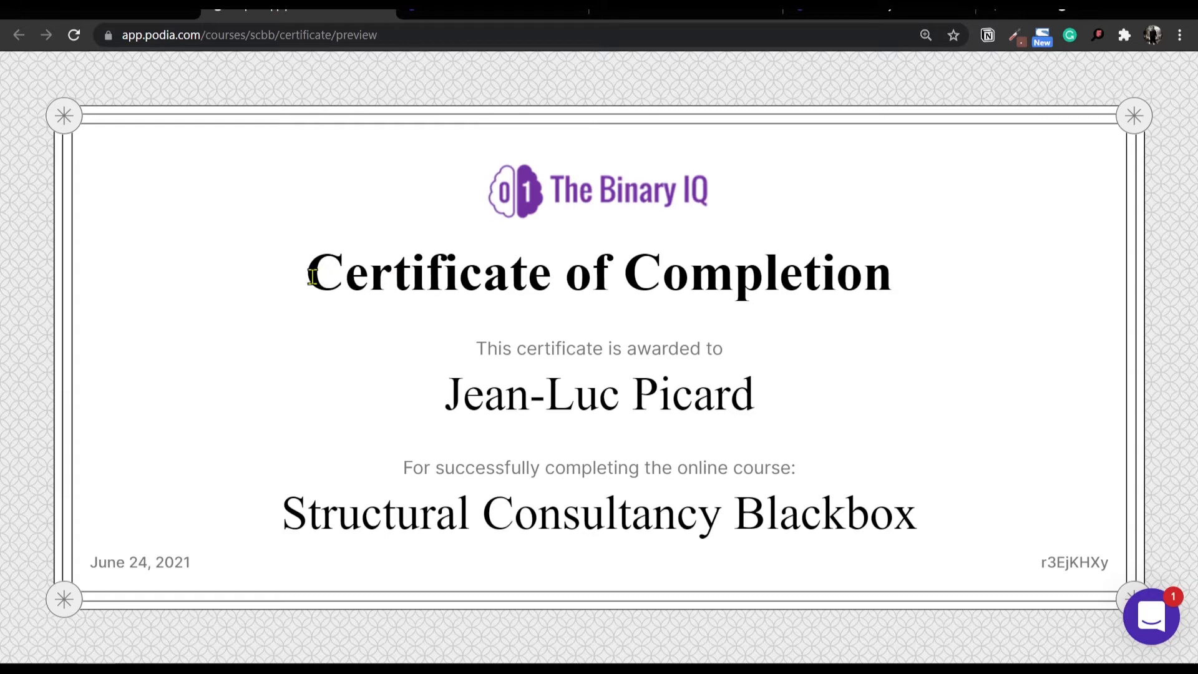
# Compare the certificate title and name subtitle fields with the matching lines and recipient name in the certificate preview
pyautogui.moveTo(312, 275); pyautogui.dragTo(904, 310)
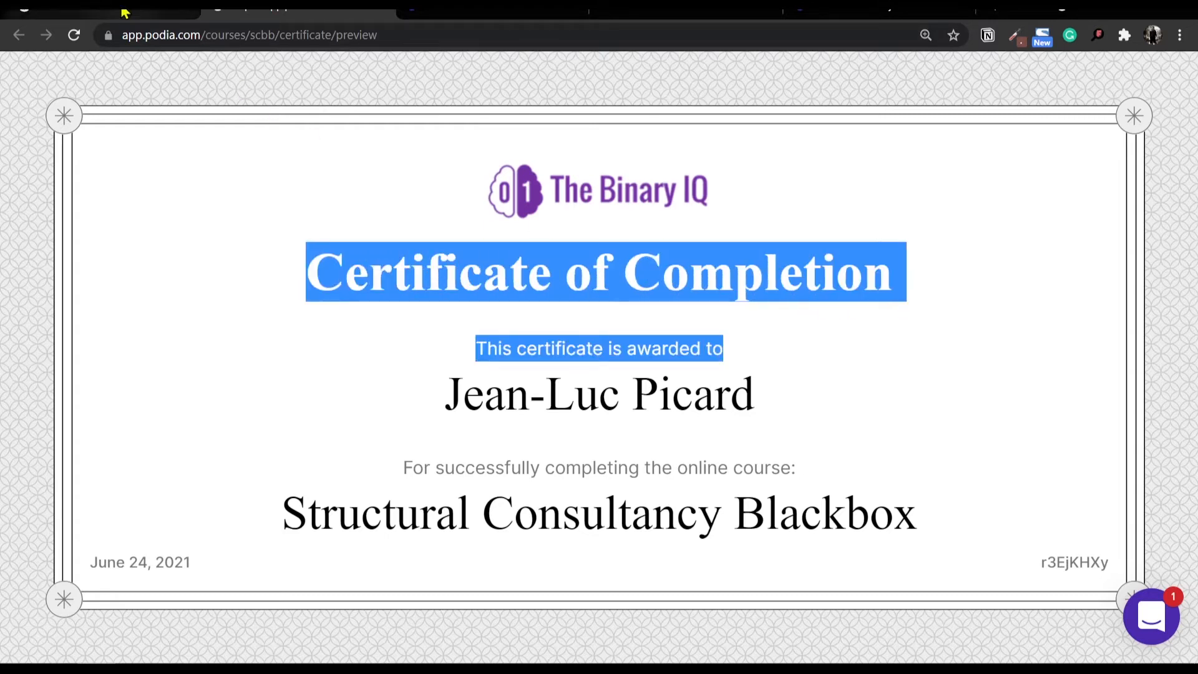
pyautogui.click(225, 11)
pyautogui.moveTo(741, 487); pyautogui.dragTo(471, 467)
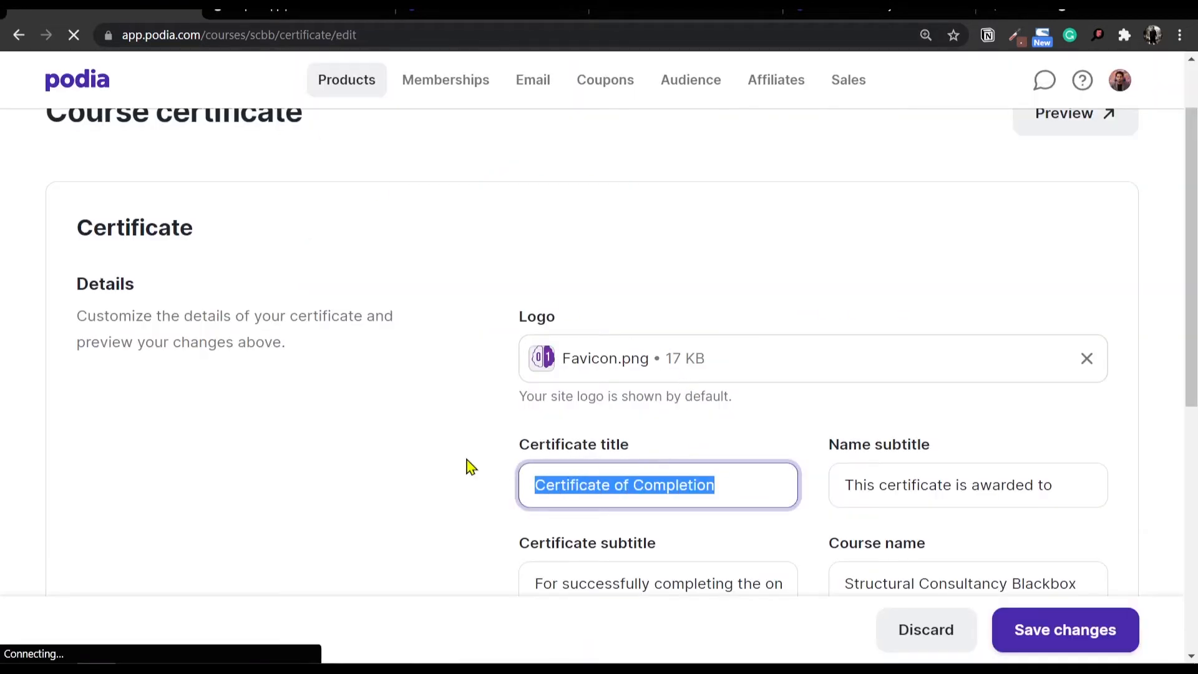
pyautogui.click(846, 487)
pyautogui.moveTo(846, 486); pyautogui.dragTo(1117, 517)
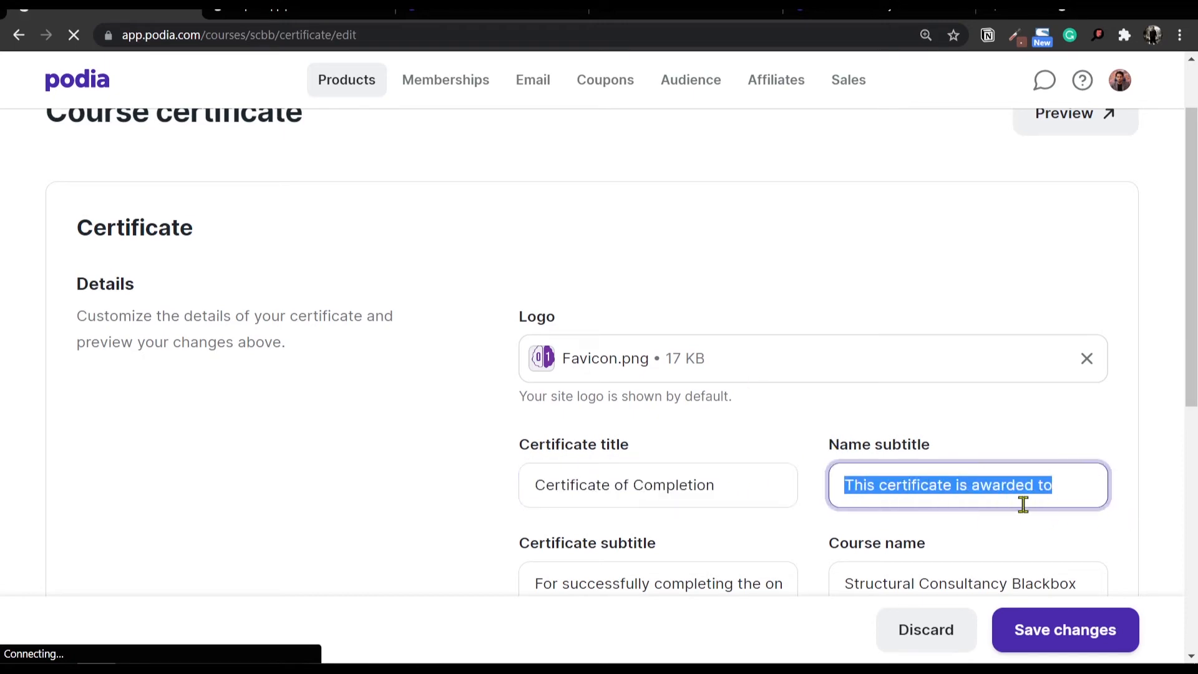
pyautogui.click(322, 12)
pyautogui.click(545, 348)
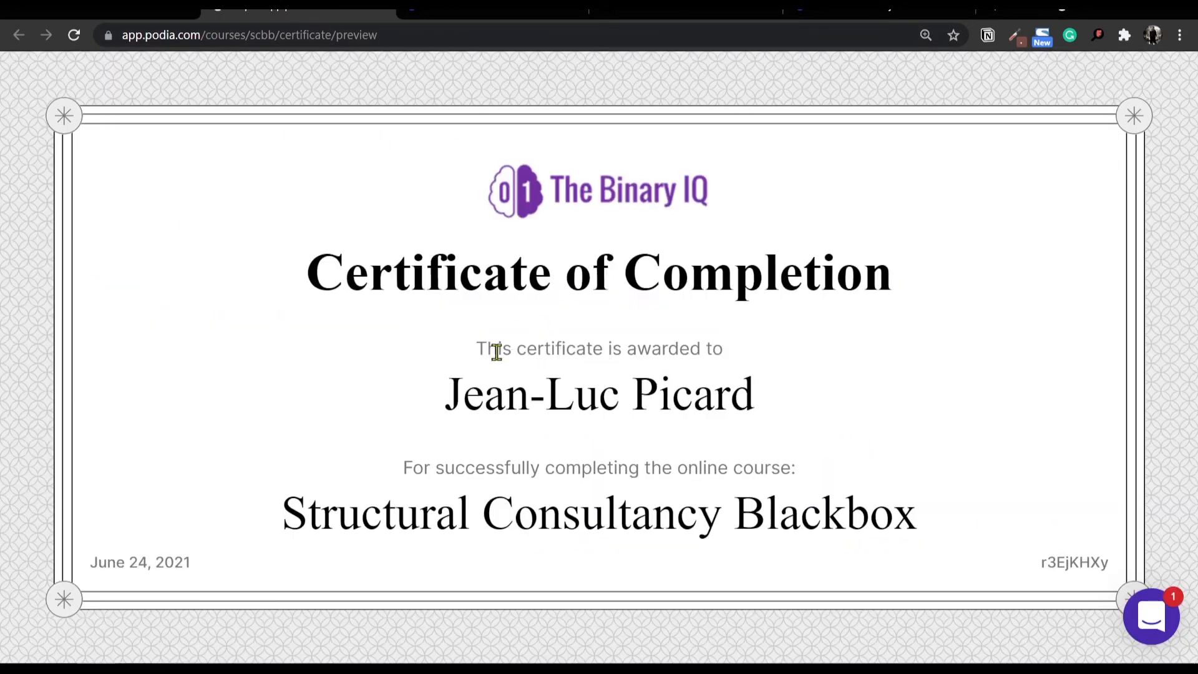
pyautogui.doubleClick(495, 348)
pyautogui.moveTo(537, 355); pyautogui.dragTo(754, 361)
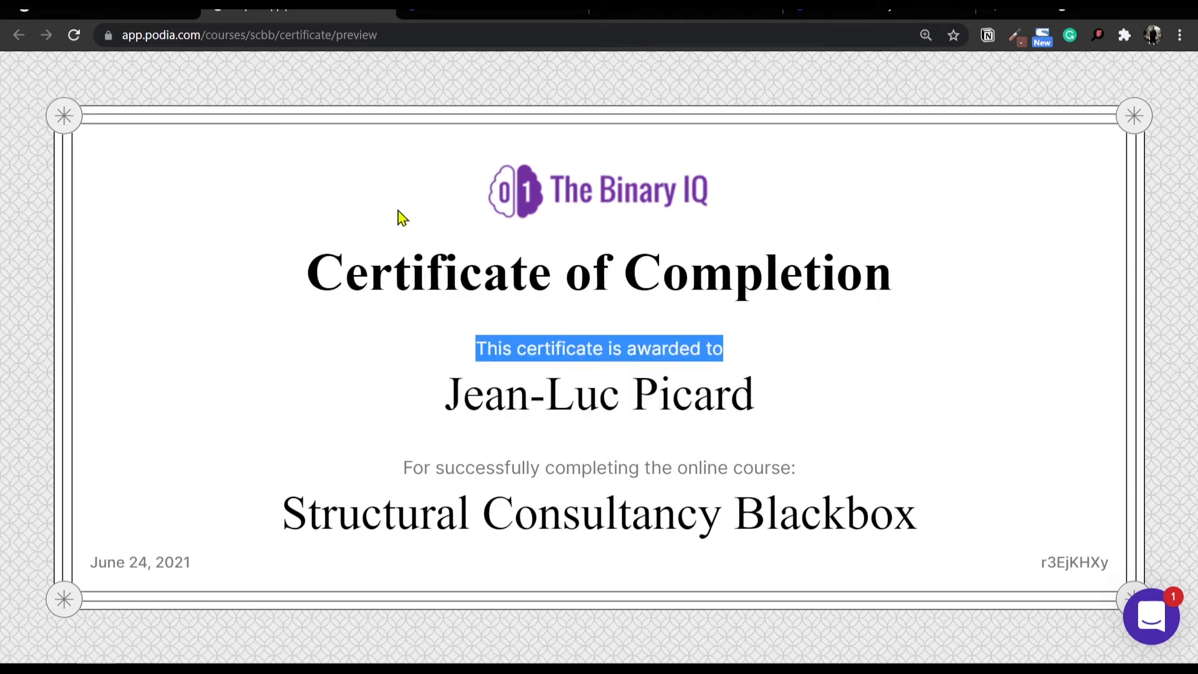
pyautogui.moveTo(445, 394); pyautogui.dragTo(778, 409)
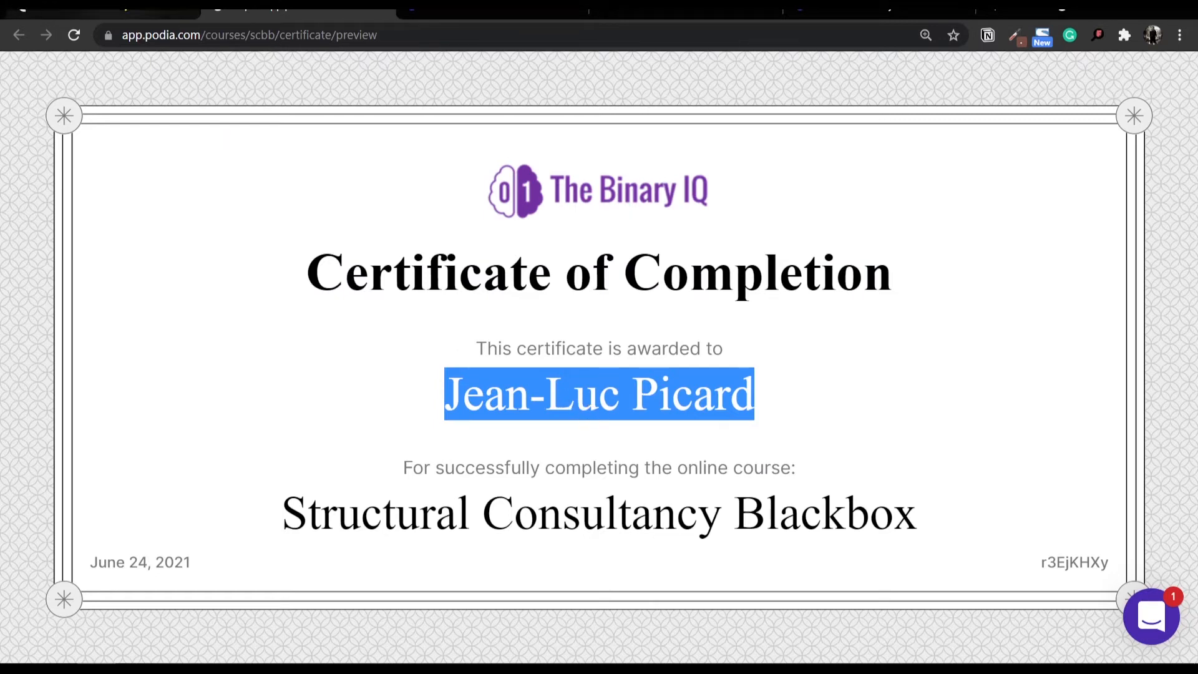
# Compare the certificate subtitle field with its matching line in the certificate preview
pyautogui.click(127, 12)
pyautogui.scroll(-3, 776, 454)
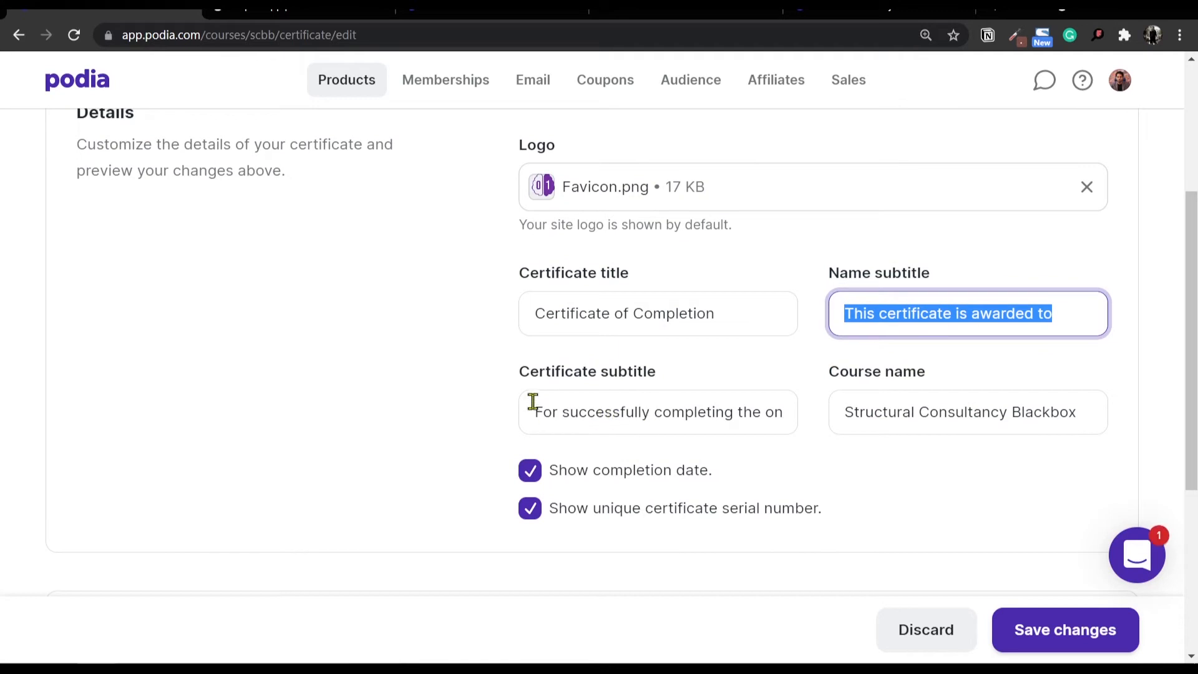
pyautogui.moveTo(532, 411); pyautogui.dragTo(810, 433)
pyautogui.click(337, 13)
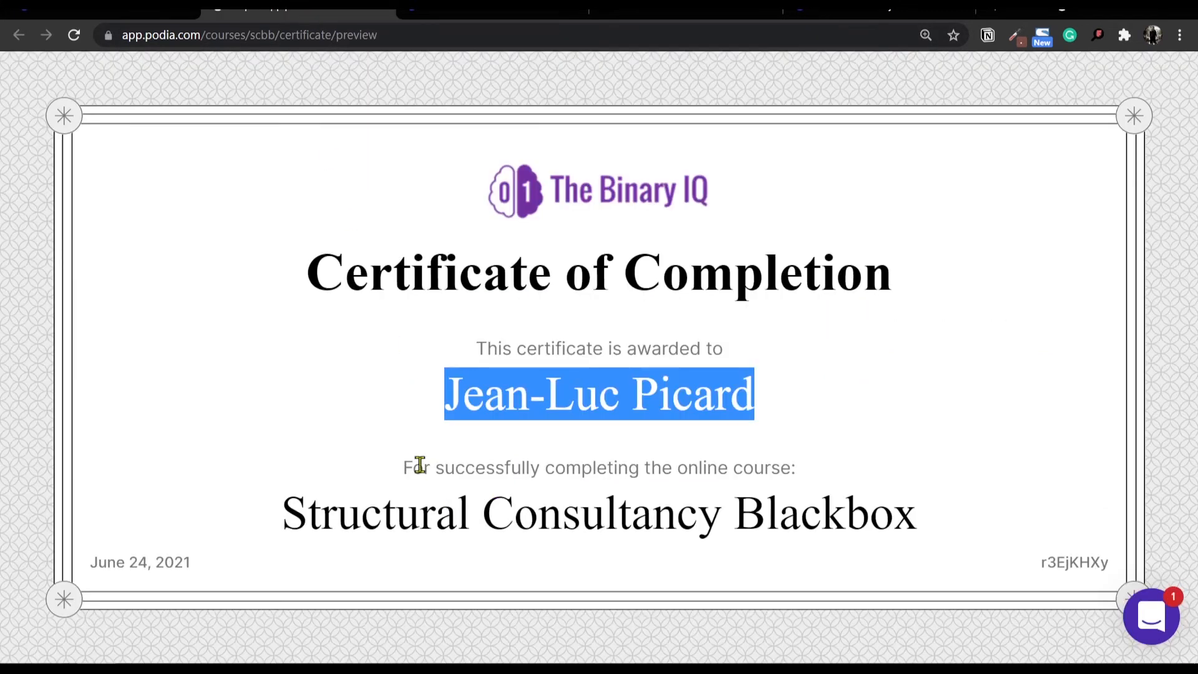
pyautogui.moveTo(402, 467); pyautogui.dragTo(829, 476)
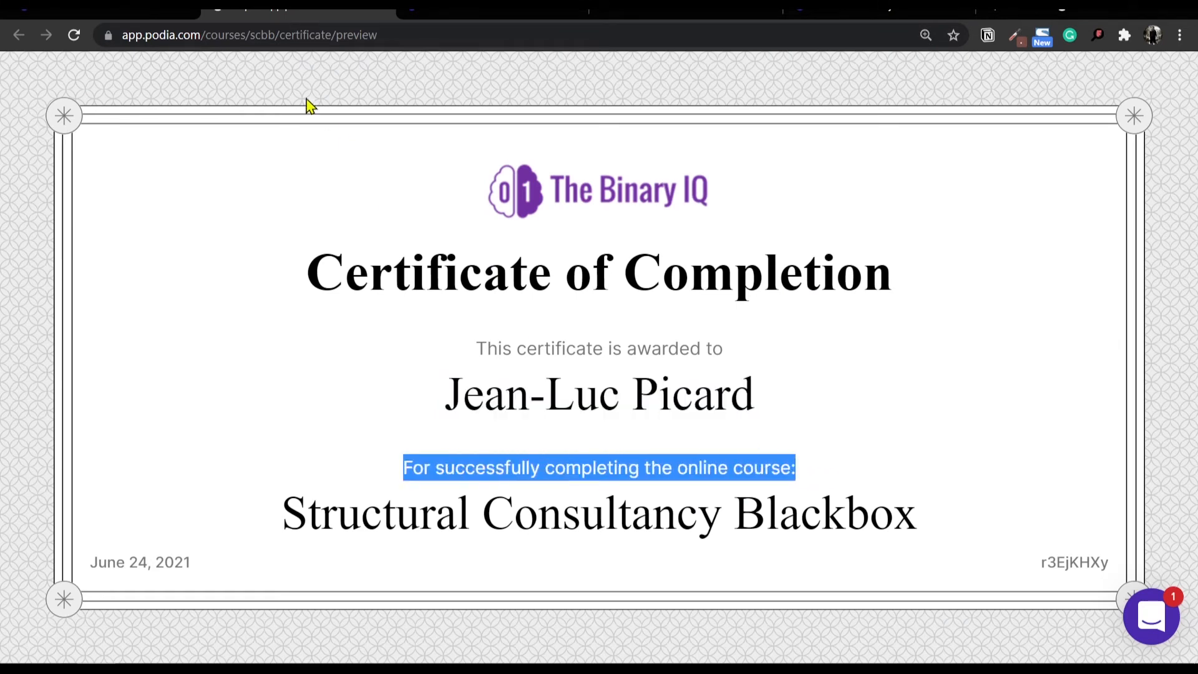
pyautogui.click(175, 12)
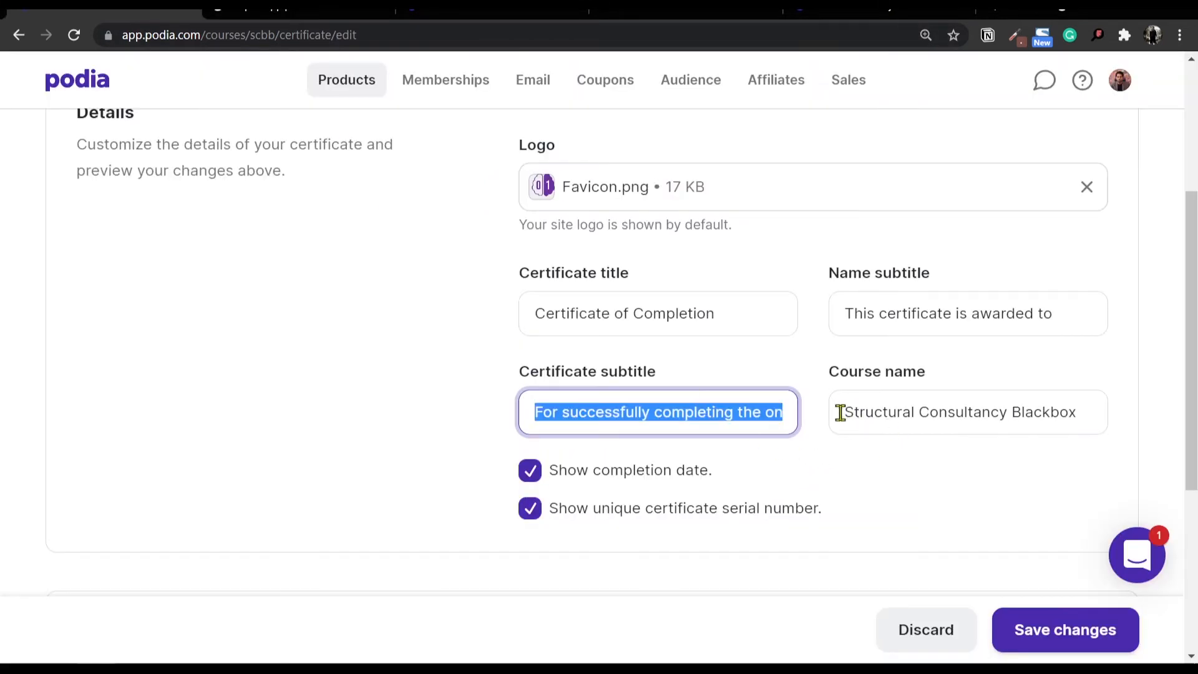
# Change the course name on the certificate to "STAAD Expert"
pyautogui.moveTo(839, 412); pyautogui.dragTo(1129, 422)
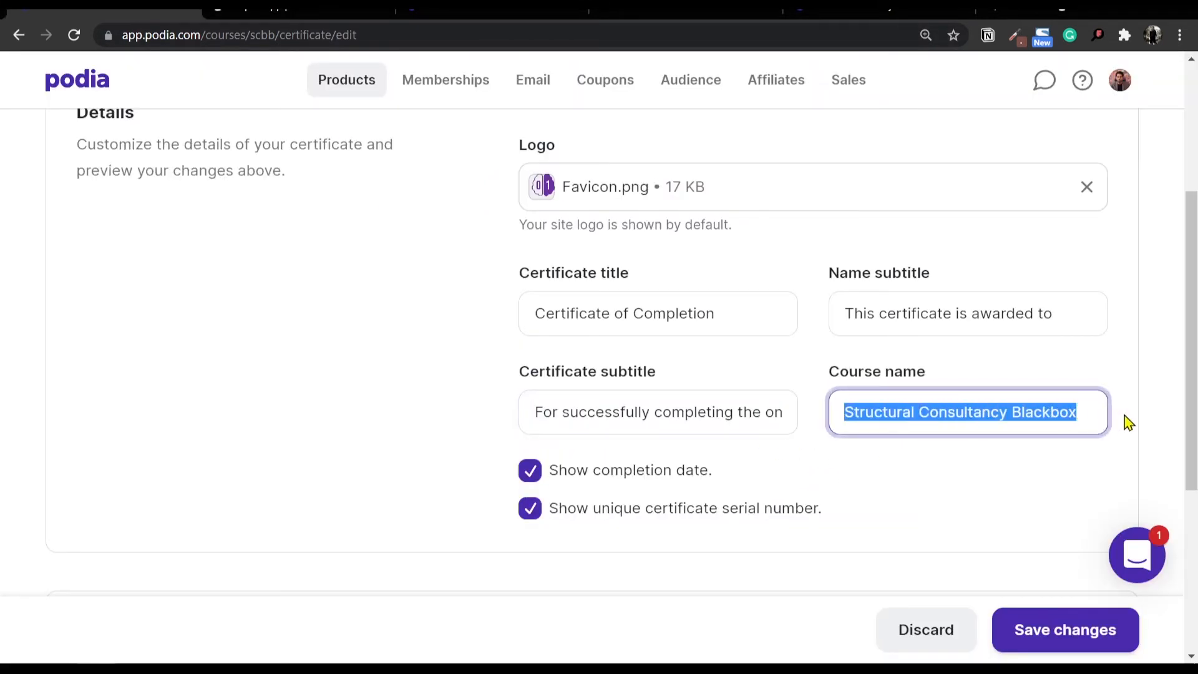
pyautogui.click(1086, 416)
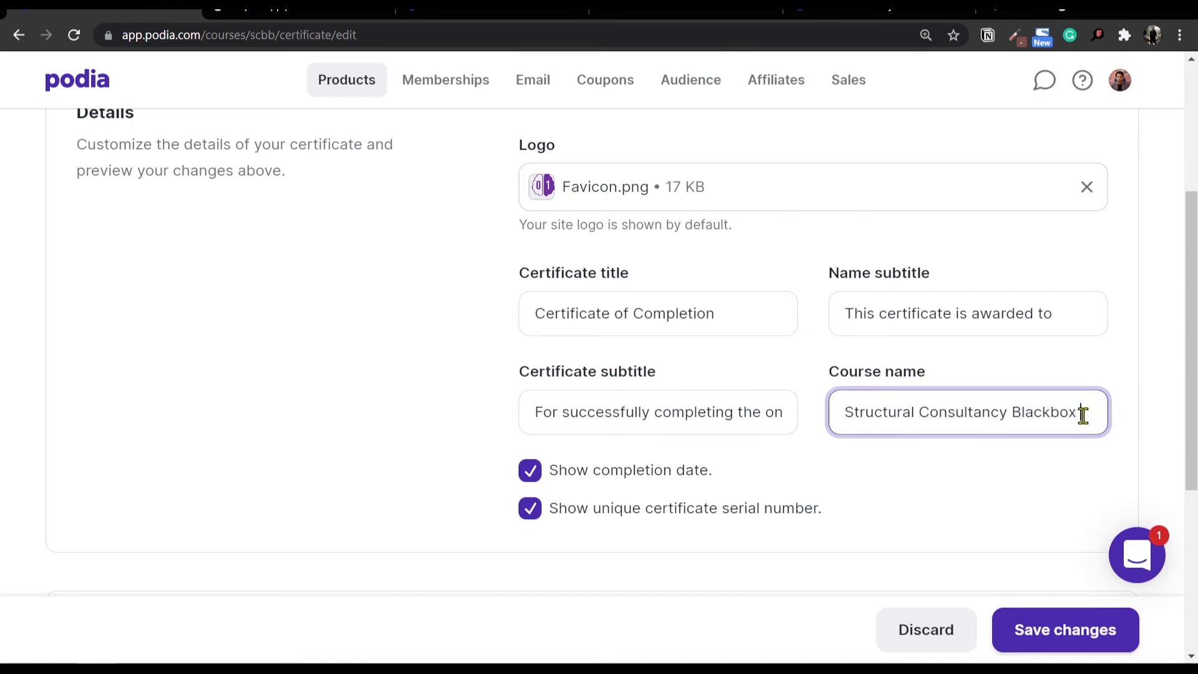
pyautogui.hotkey('ctrl', 'a')
pyautogui.write('STAAD Expert')
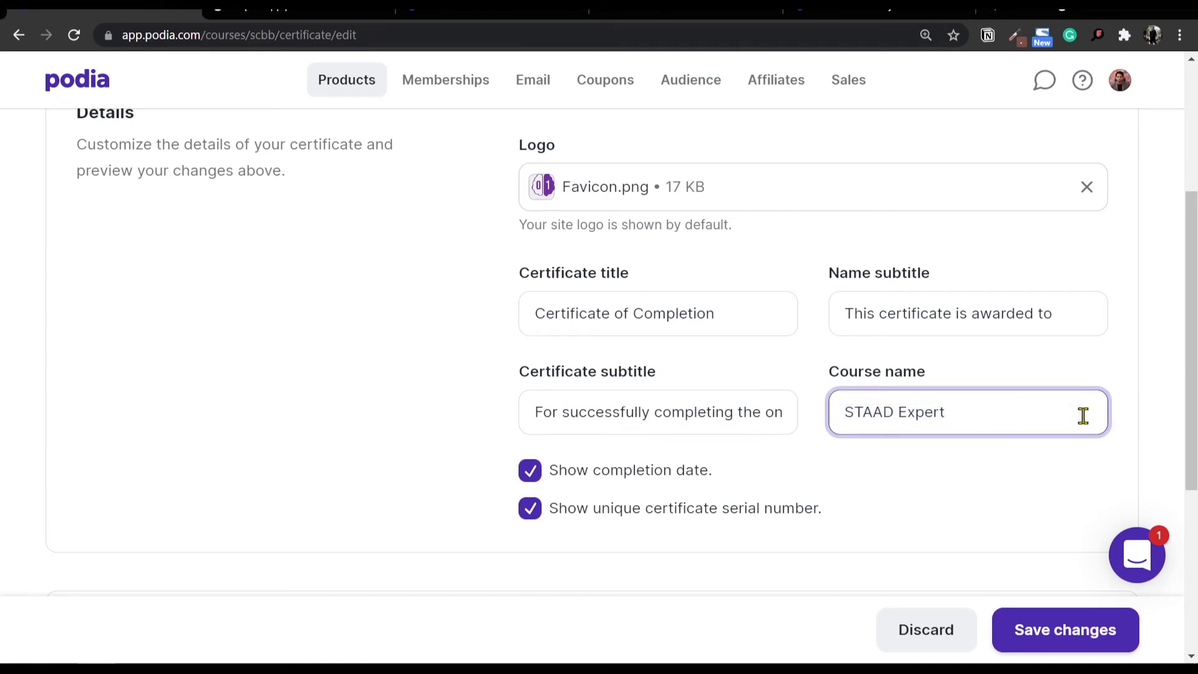
pyautogui.moveTo(1083, 416); pyautogui.dragTo(810, 428)
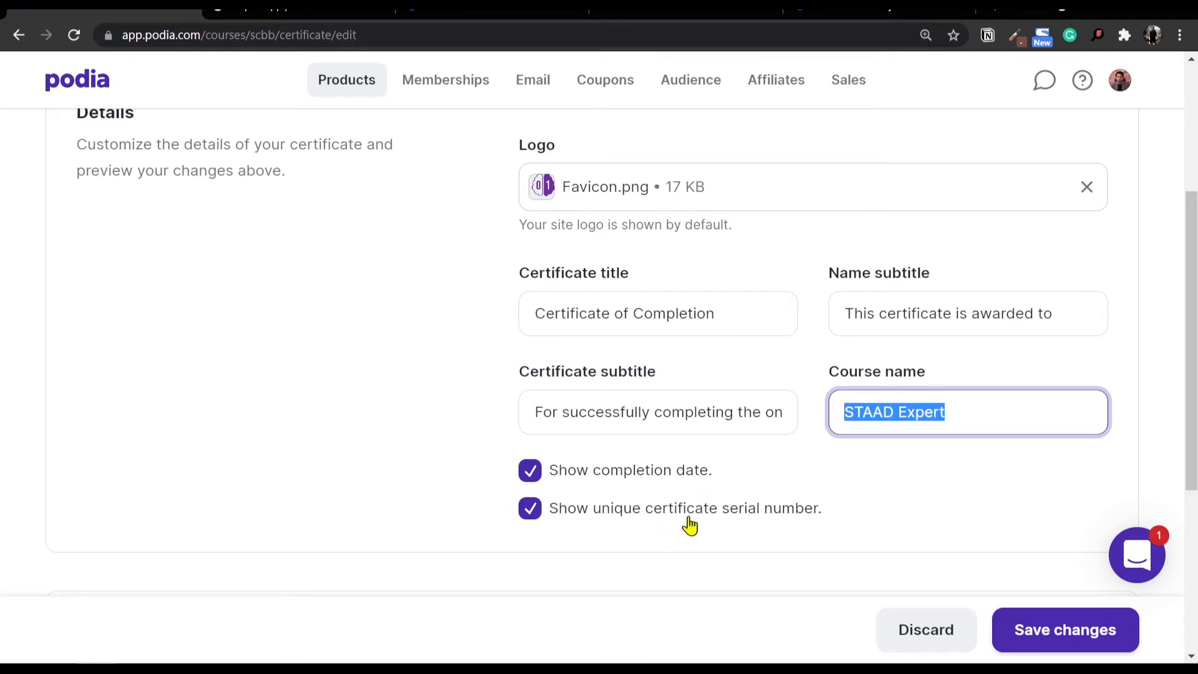
# Locate the completion date and the unique serial number in the certificate preview to match them with the two display options
pyautogui.click(300, 9)
pyautogui.click(196, 580)
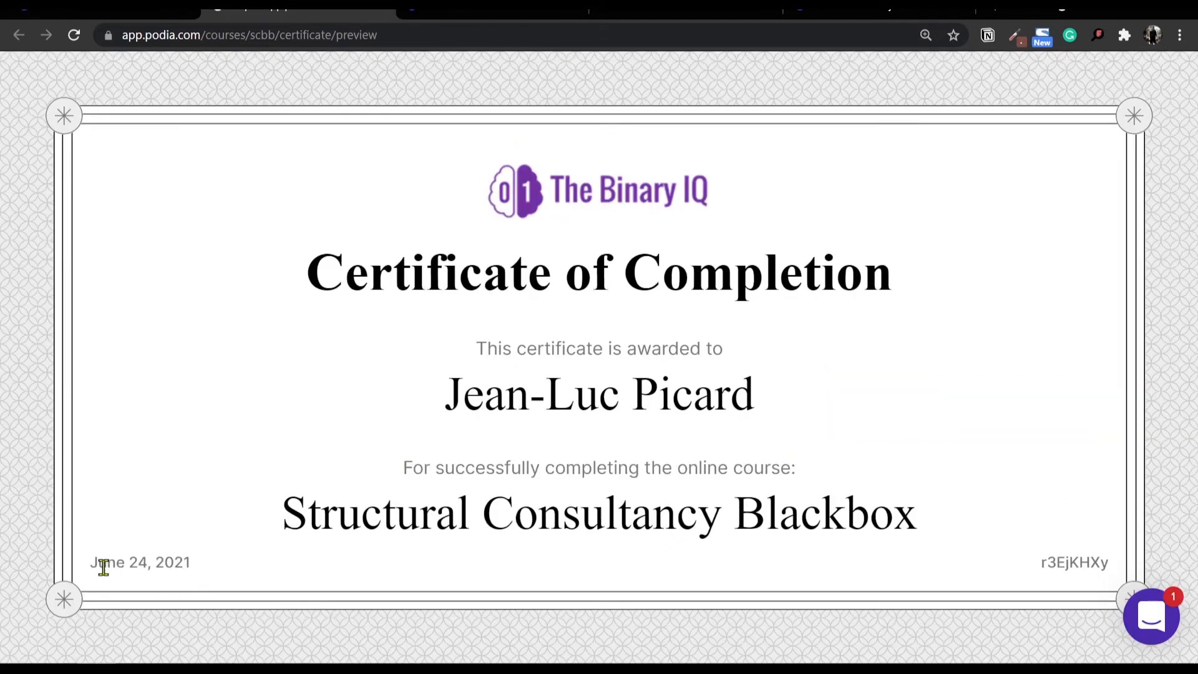
pyautogui.moveTo(91, 565); pyautogui.dragTo(195, 581)
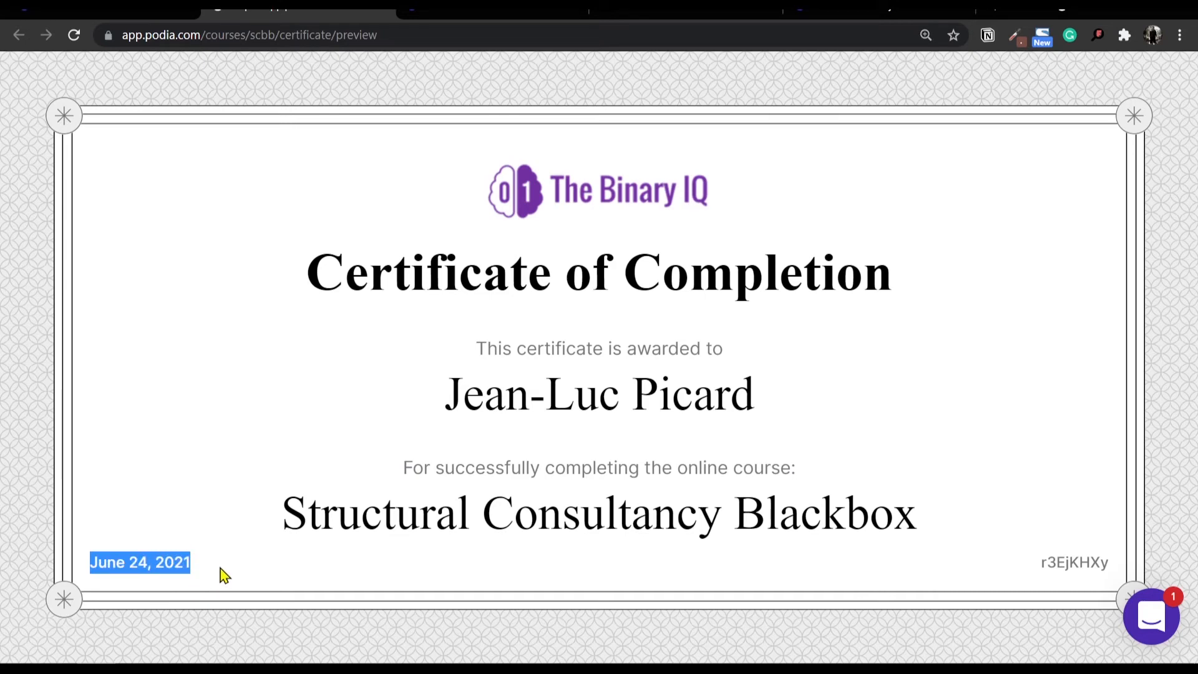
pyautogui.click(1064, 569)
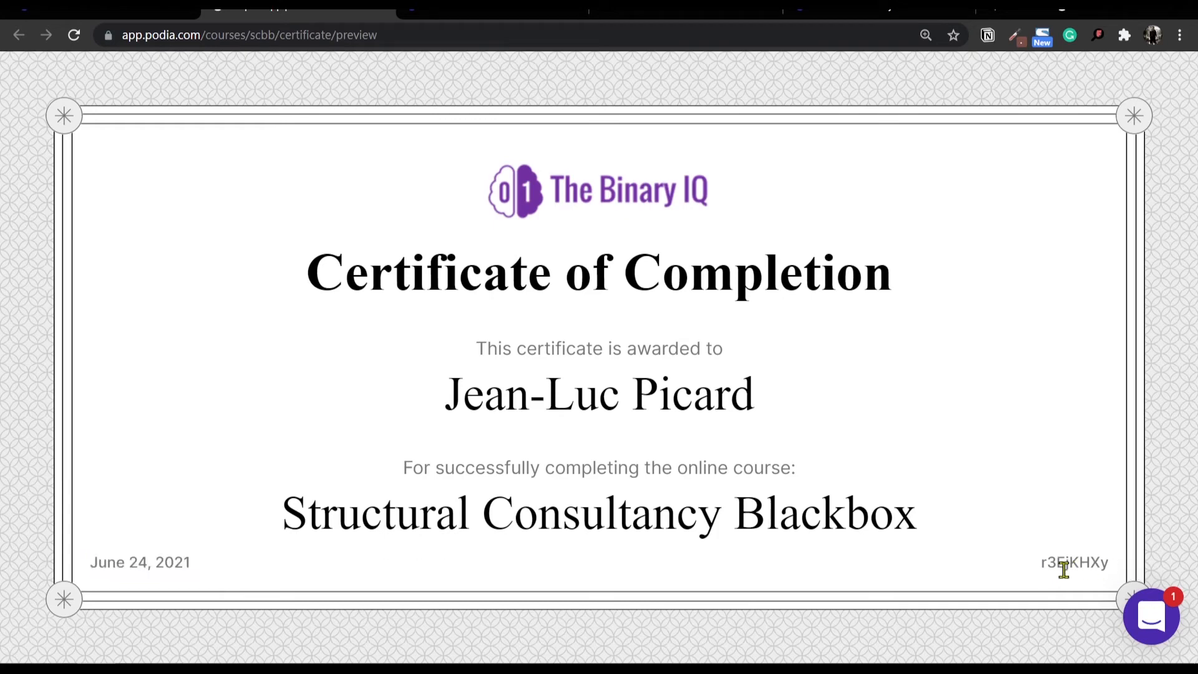
pyautogui.click(133, 16)
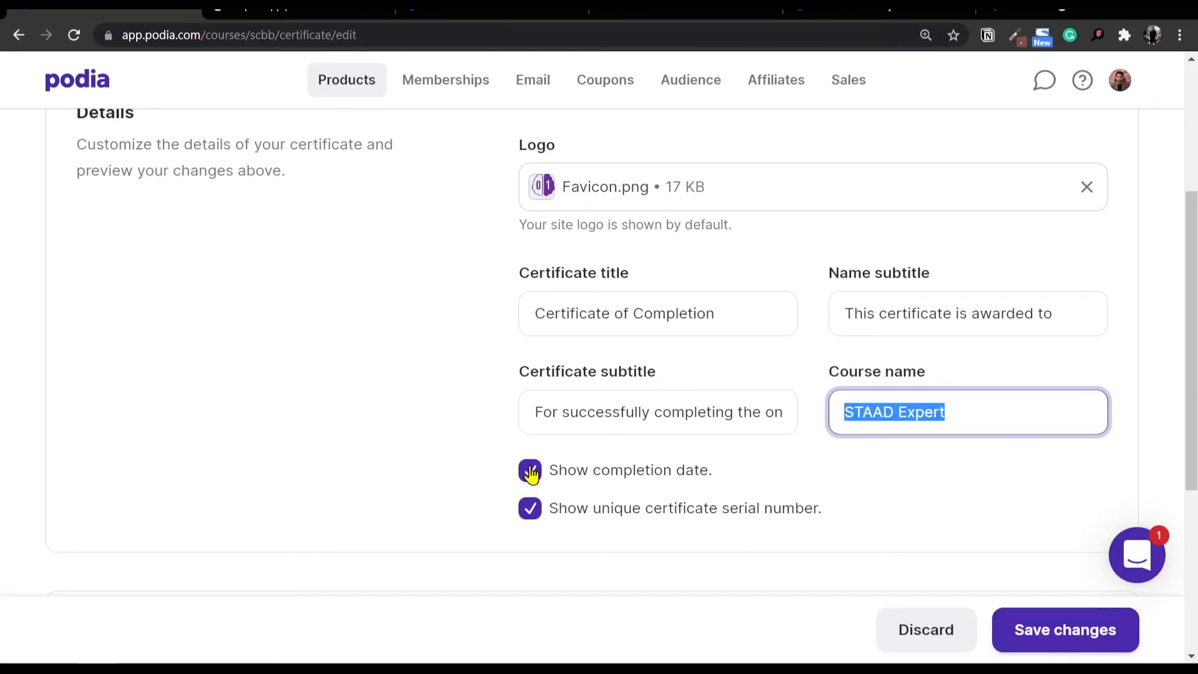
# Enable the email notification to customers who complete this course
pyautogui.scroll(-4, 726, 491)
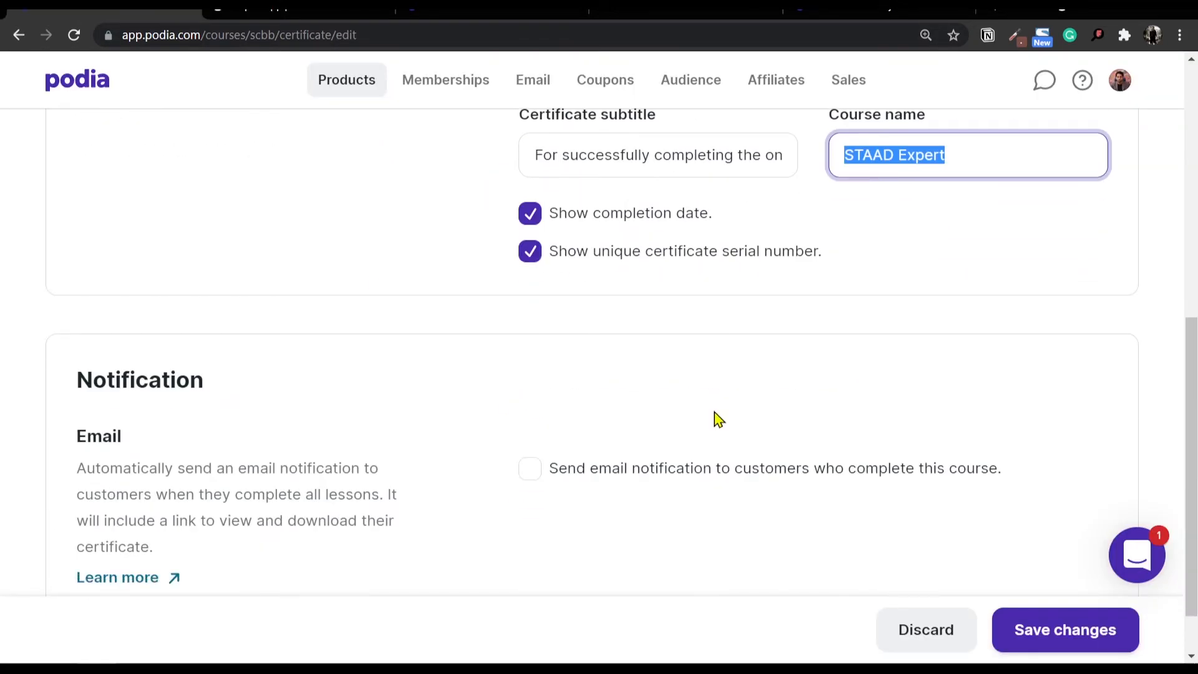
pyautogui.scroll(-1, 565, 368)
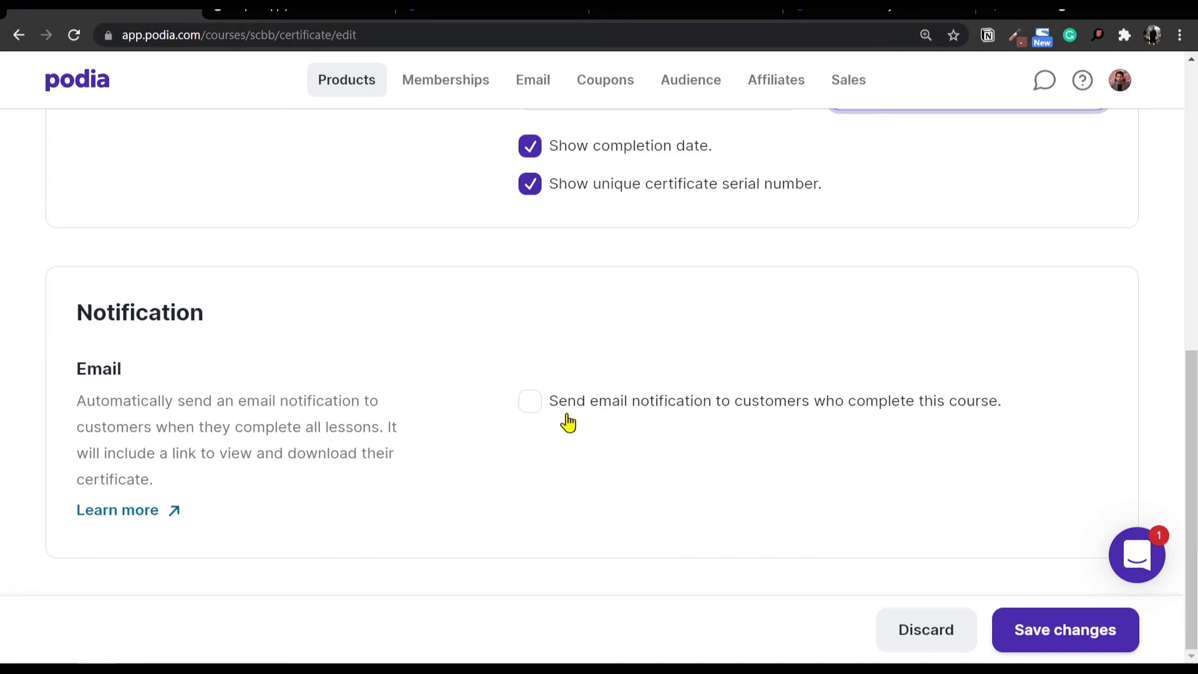
pyautogui.click(531, 401)
pyautogui.scroll(-3, 599, 444)
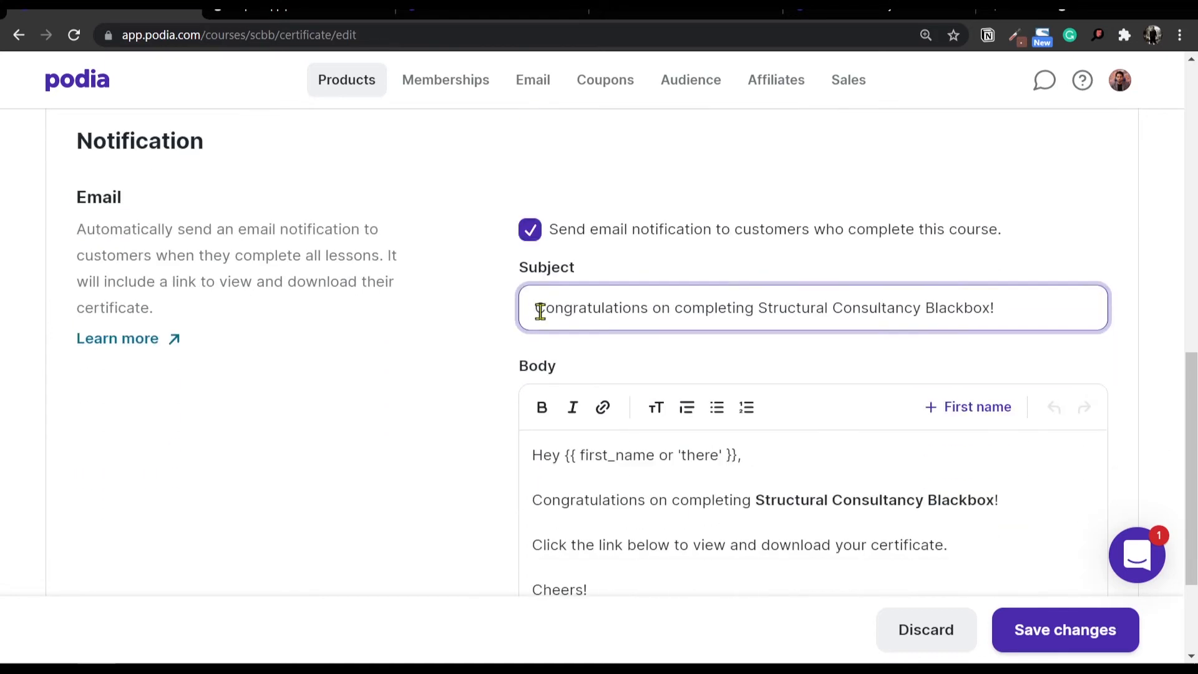
# Review the notification email's subject line, the course name in it, and the congratulations and certificate link sentences in the body
pyautogui.moveTo(539, 310); pyautogui.dragTo(1026, 311)
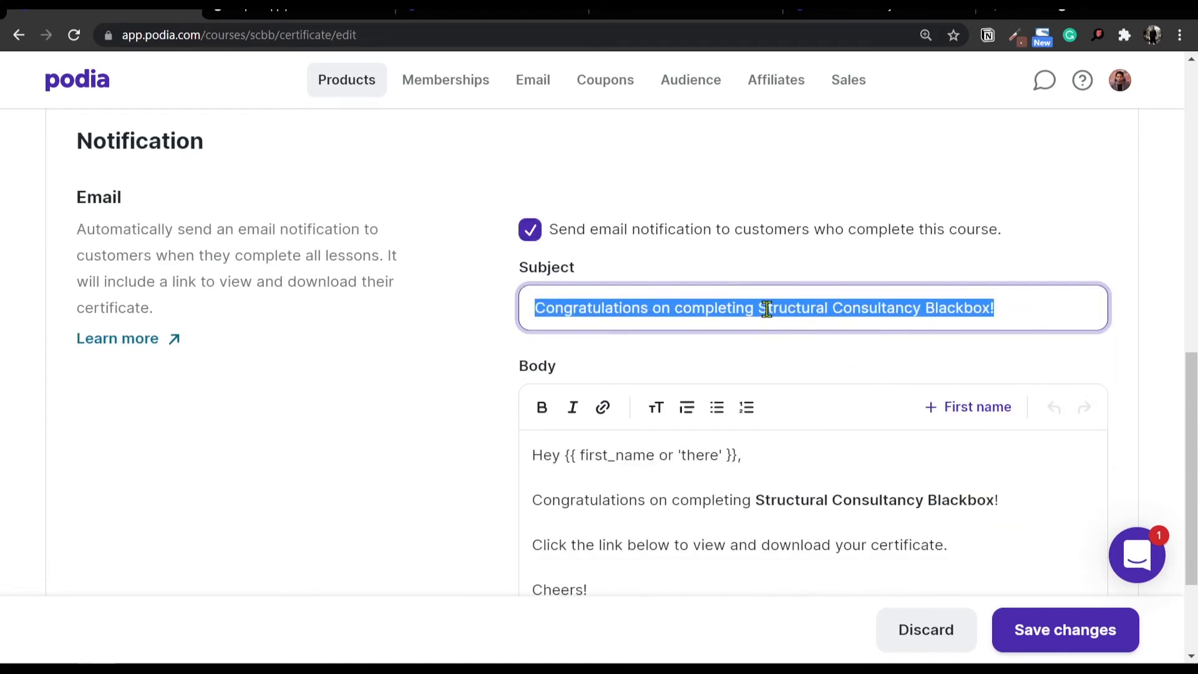
pyautogui.moveTo(759, 309); pyautogui.dragTo(990, 310)
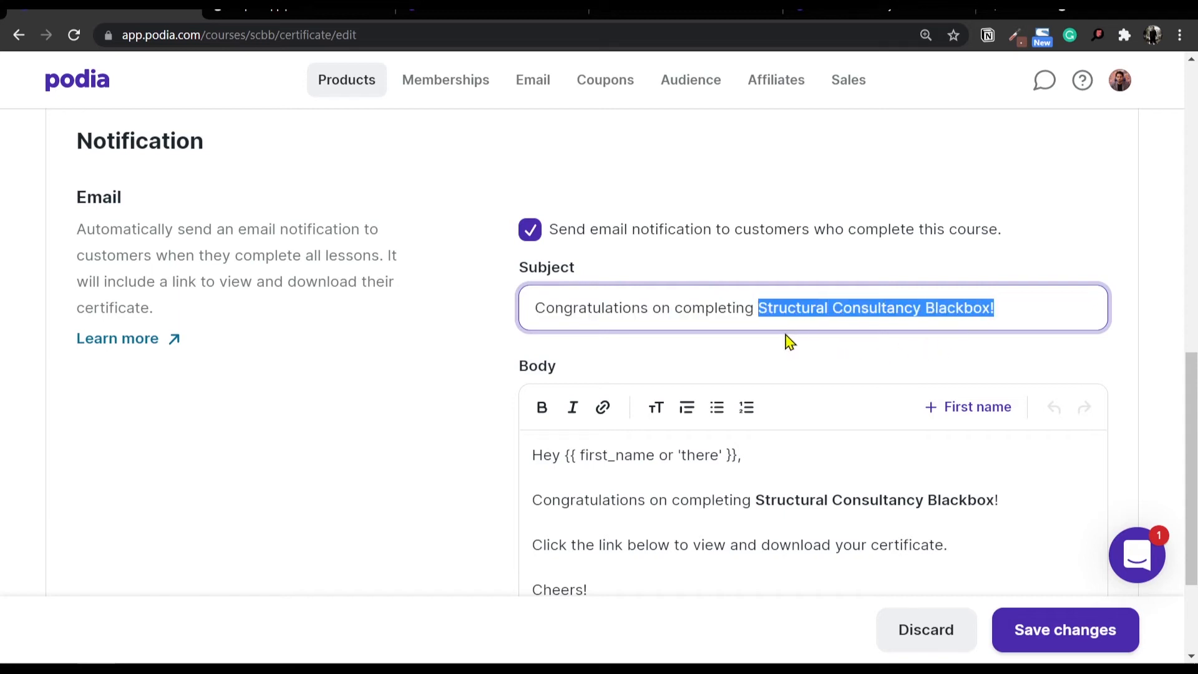
pyautogui.scroll(-3, 794, 402)
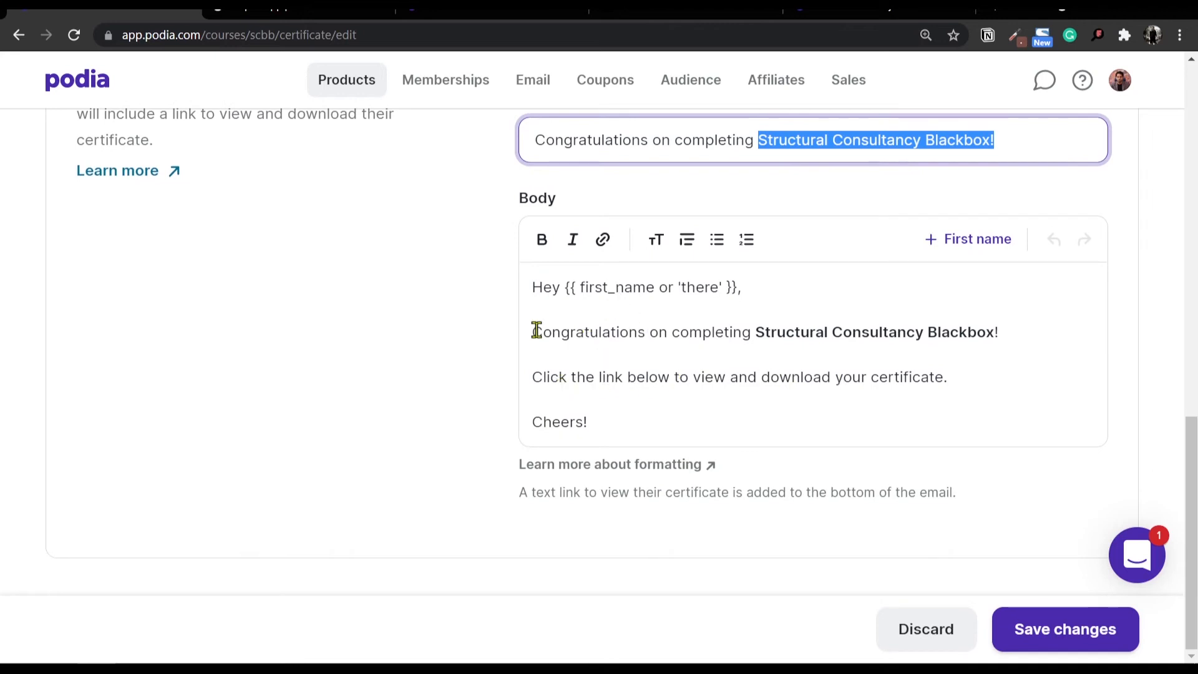
pyautogui.moveTo(533, 332); pyautogui.dragTo(1001, 330)
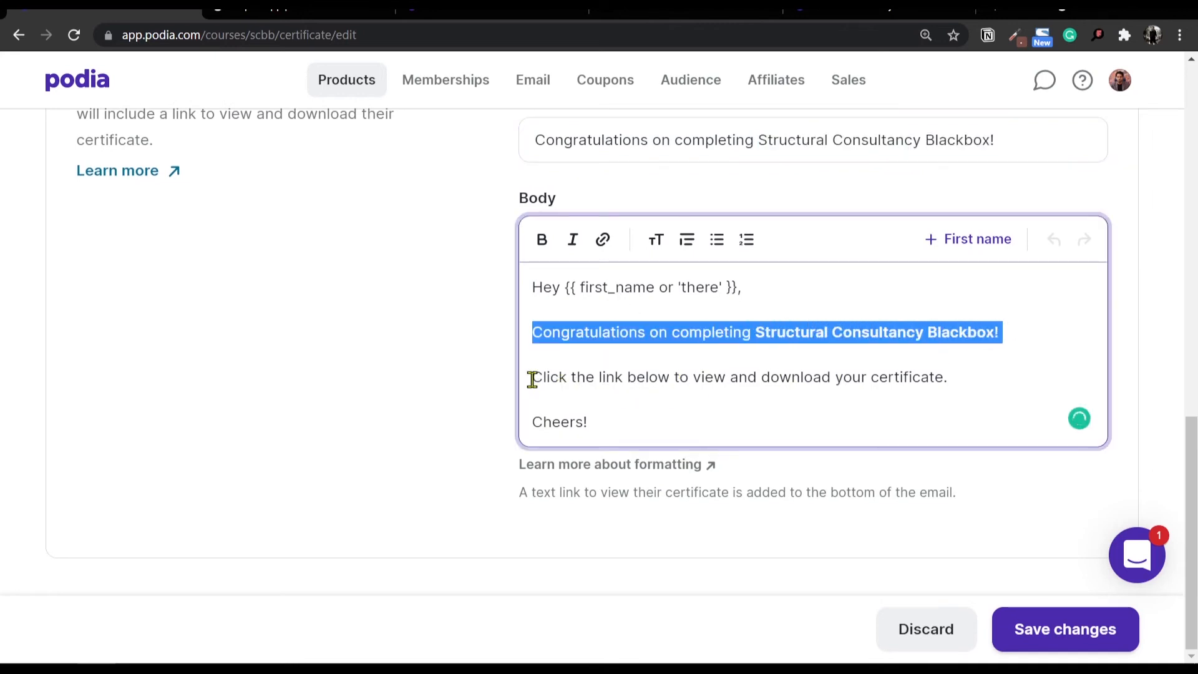
pyautogui.moveTo(533, 377); pyautogui.dragTo(981, 386)
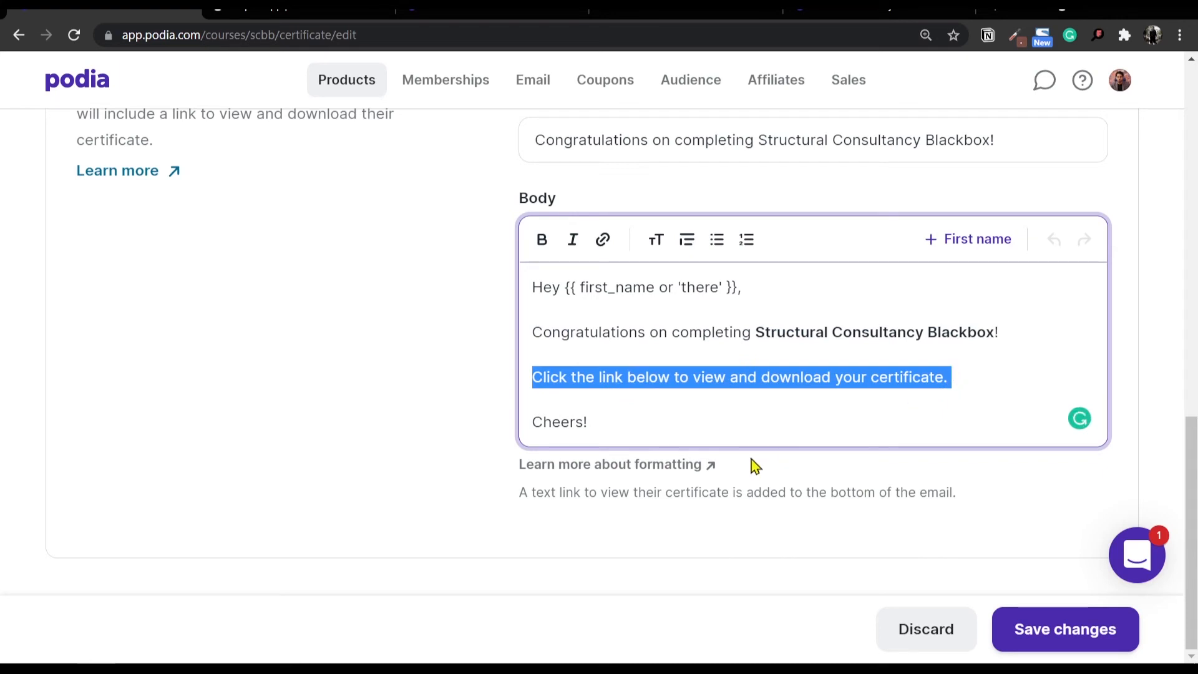
# Save the certificate changes and open a new certificate preview from the course's options
pyautogui.scroll(3, 687, 424)
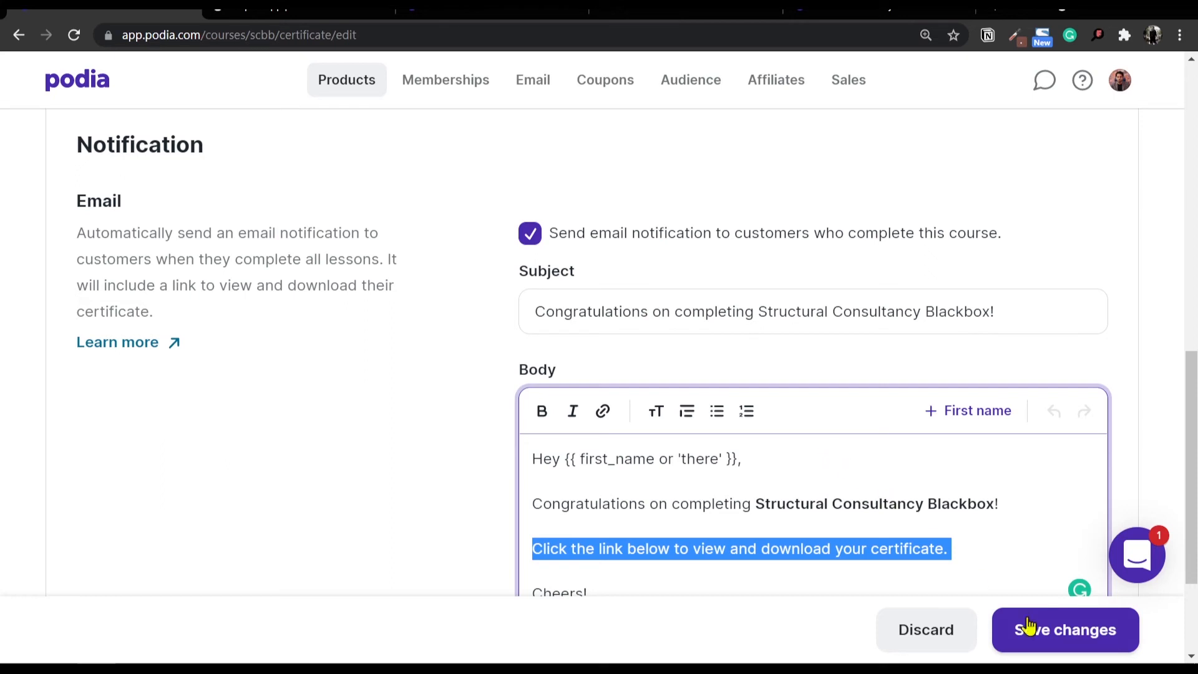
pyautogui.click(1074, 643)
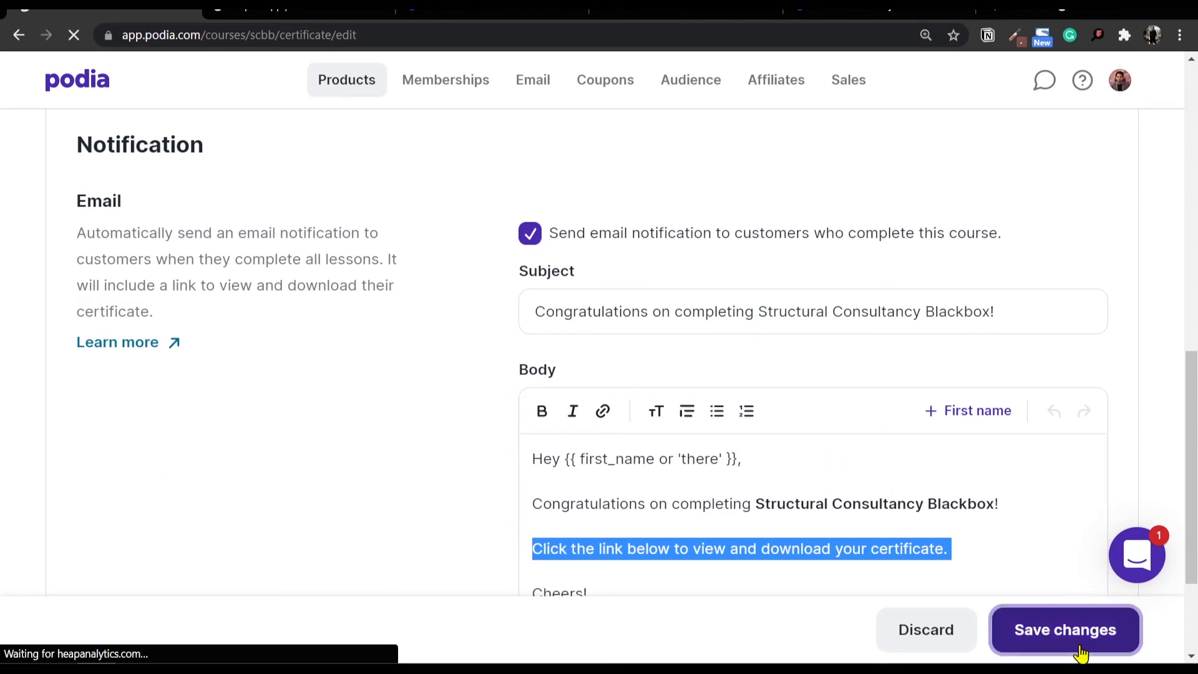
pyautogui.scroll(-4, 936, 524)
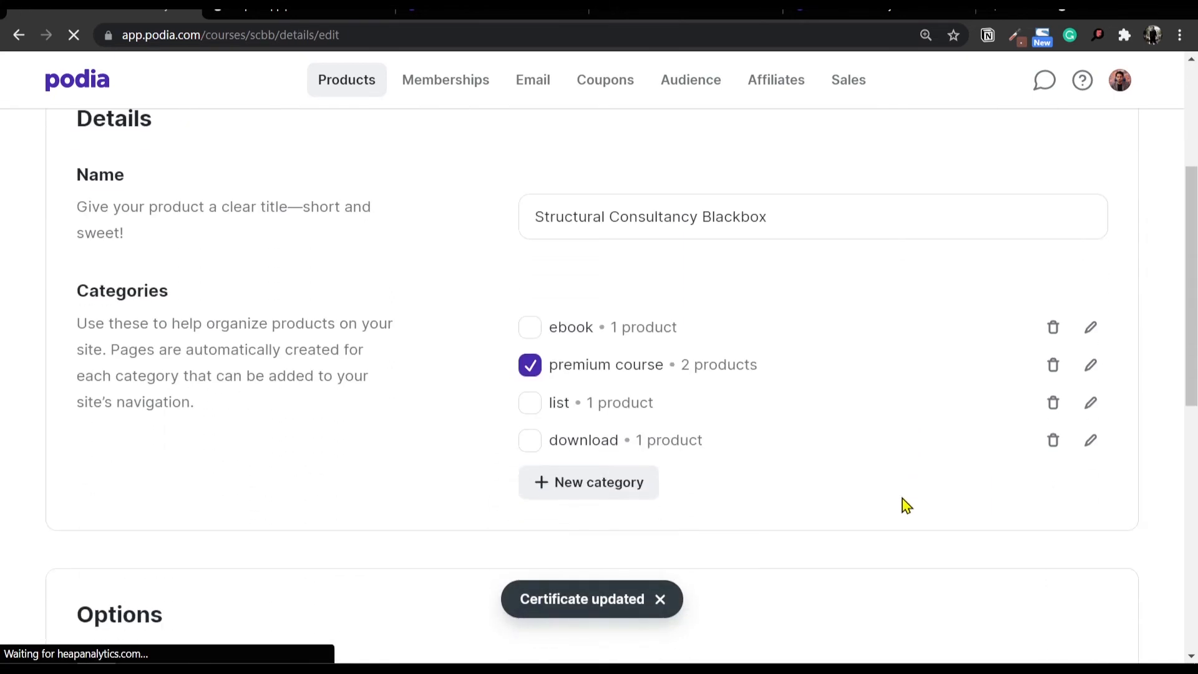
pyautogui.scroll(-7, 906, 505)
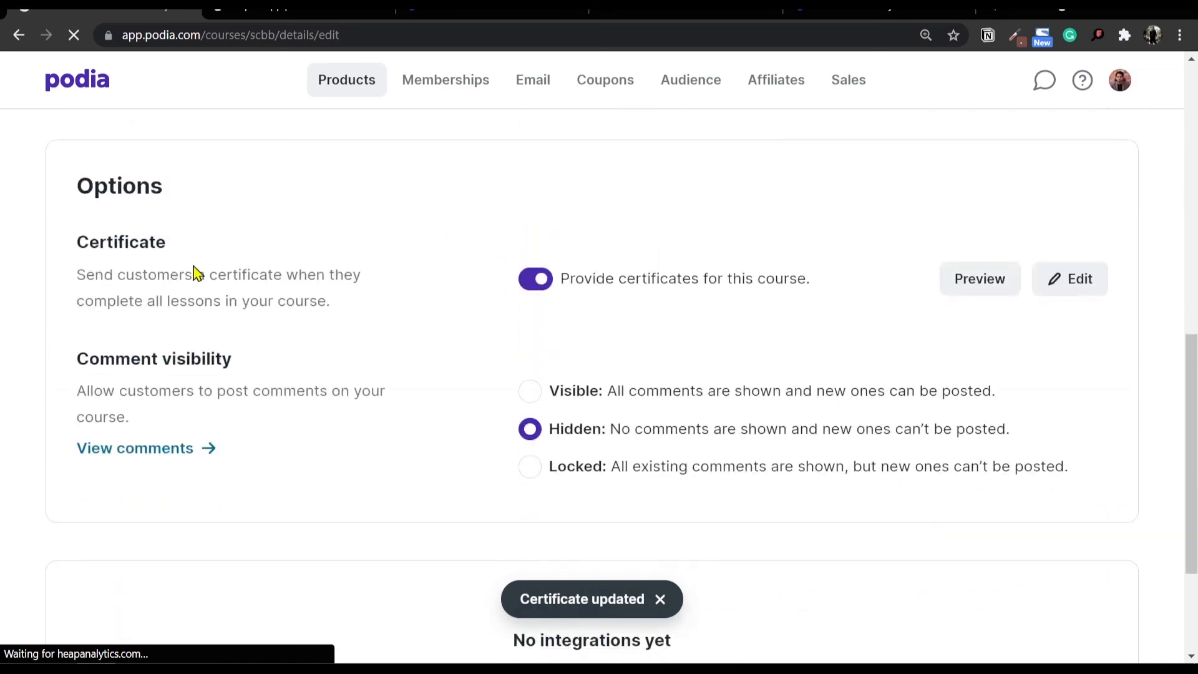
pyautogui.click(959, 284)
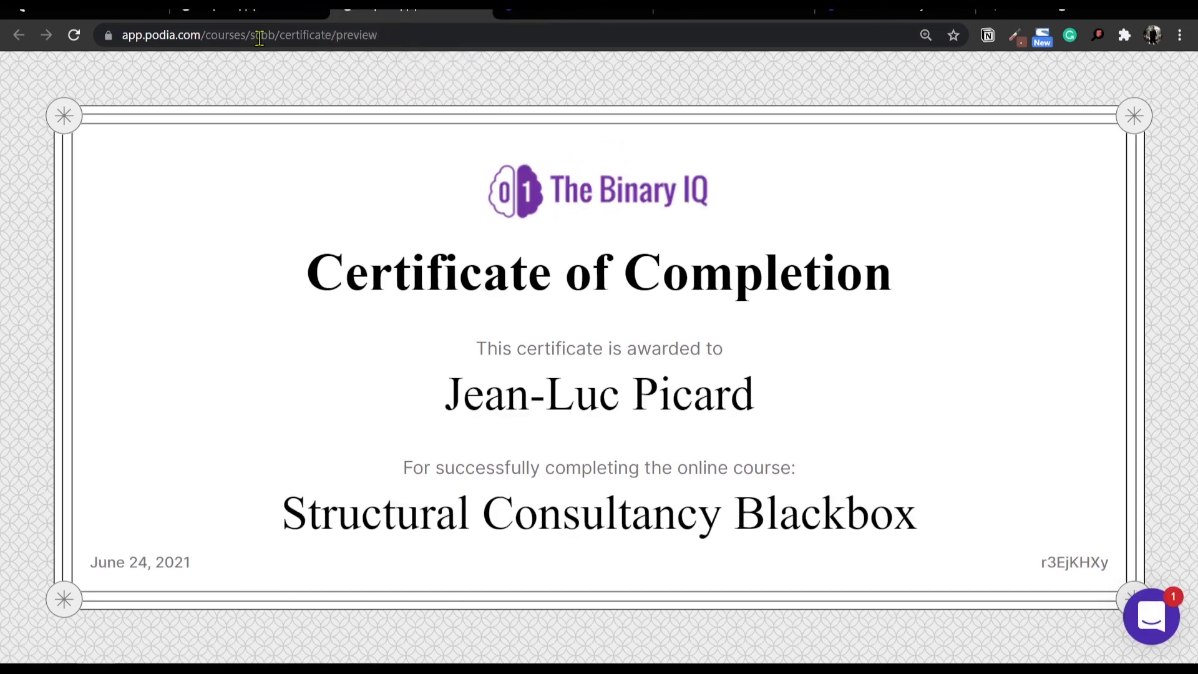
# Compare the updated certificate's logo and course name with the earlier preview, and return to the course details
pyautogui.click(256, 11)
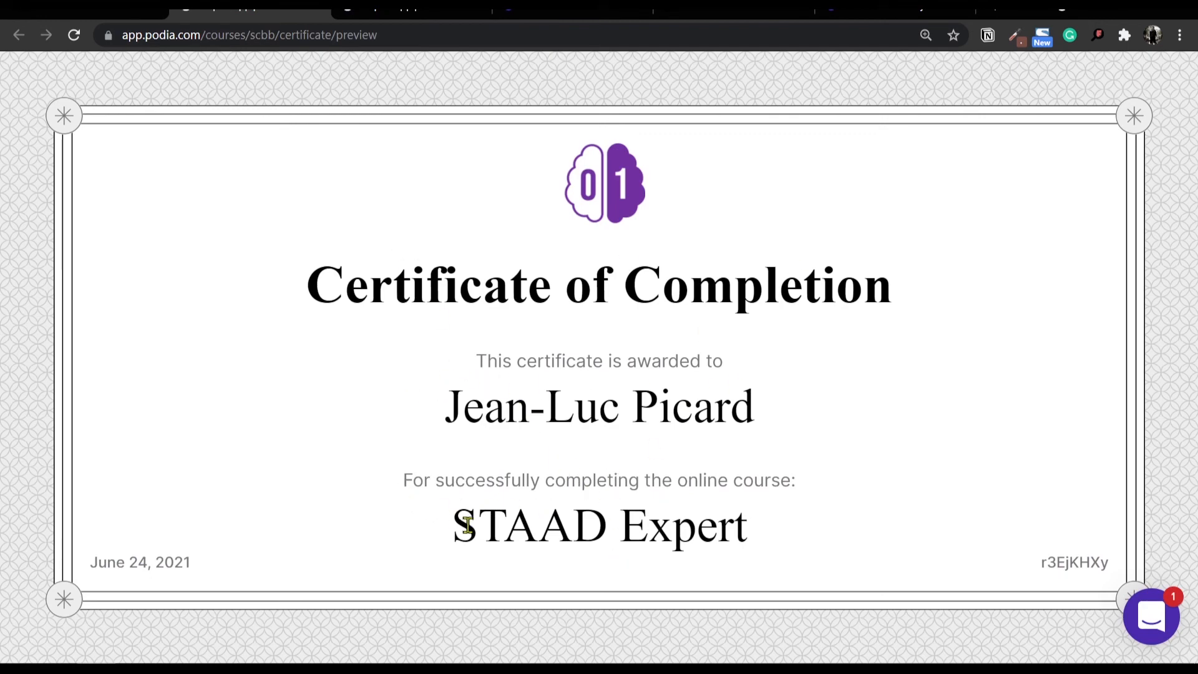
pyautogui.moveTo(468, 524); pyautogui.dragTo(757, 532)
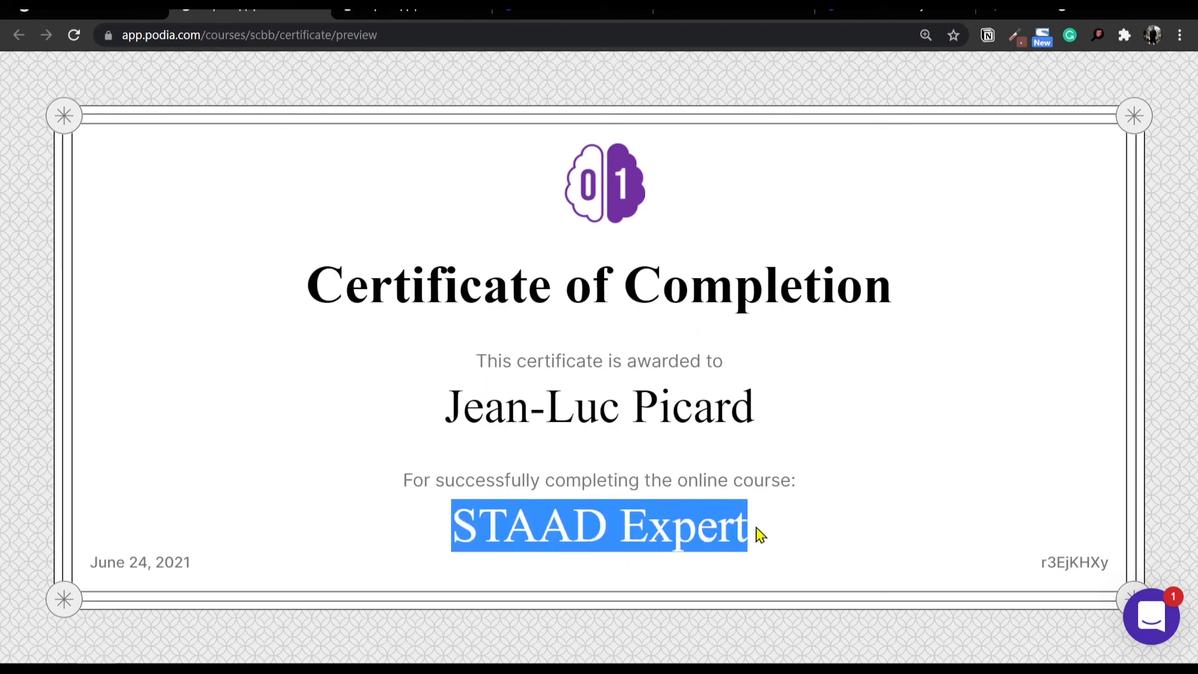
pyautogui.click(431, 11)
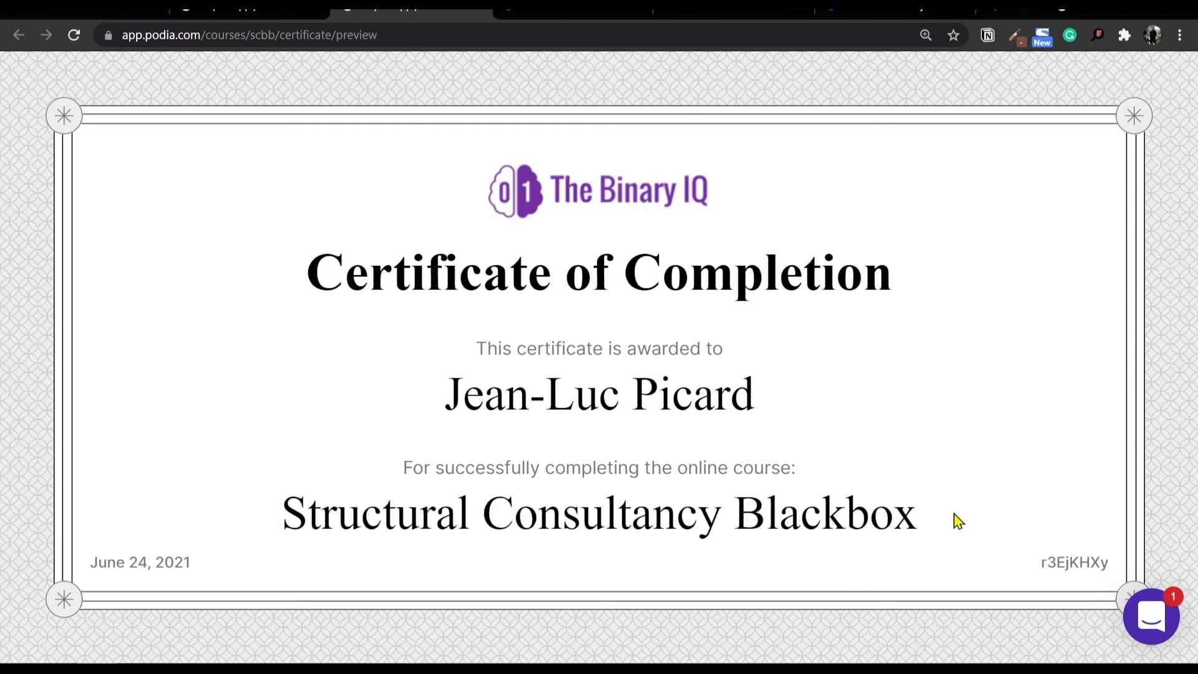
pyautogui.click(276, 10)
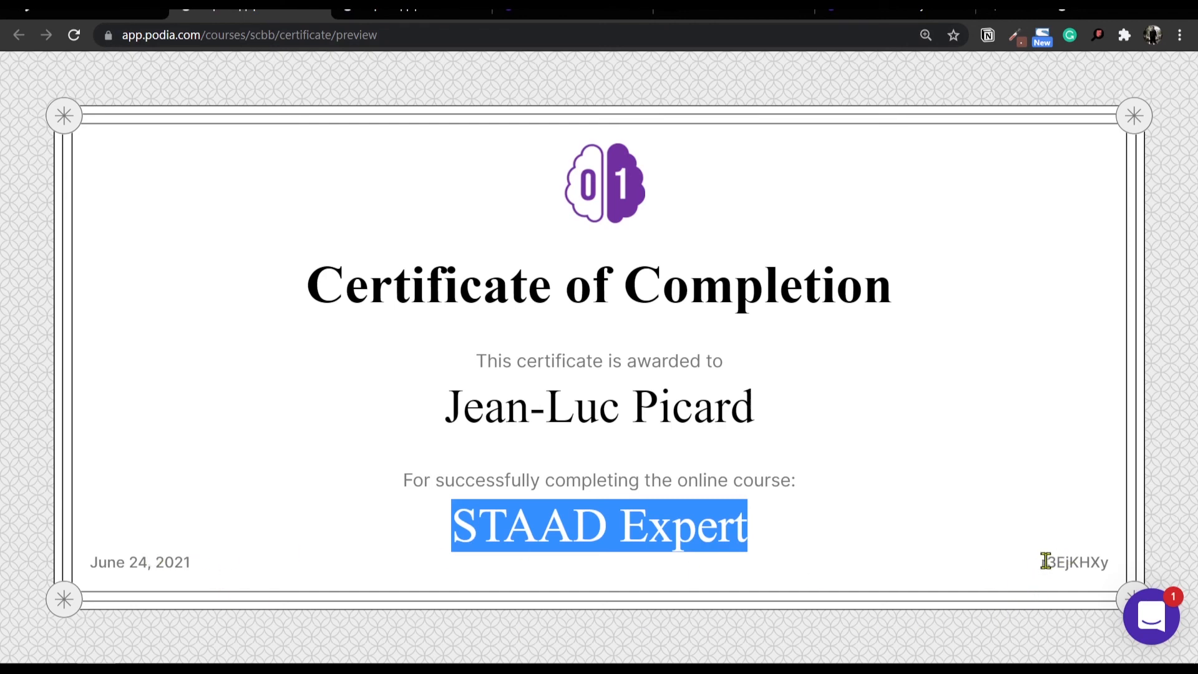
pyautogui.hotkey('ctrl', 'shift', 'Tab')
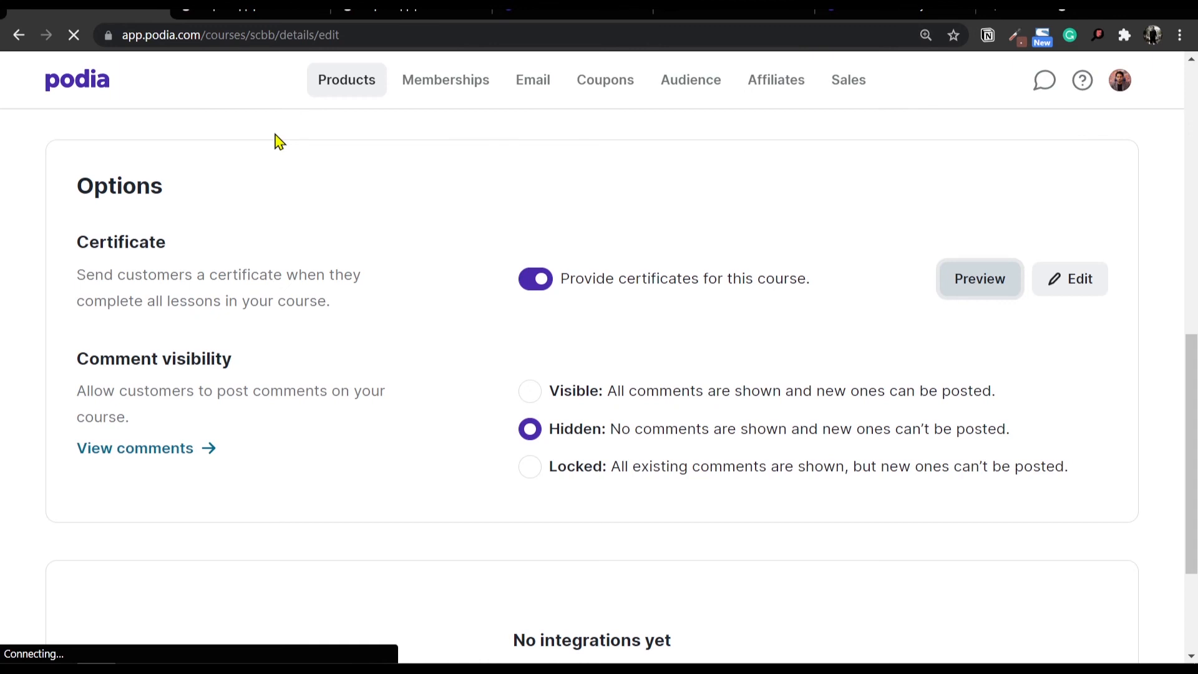